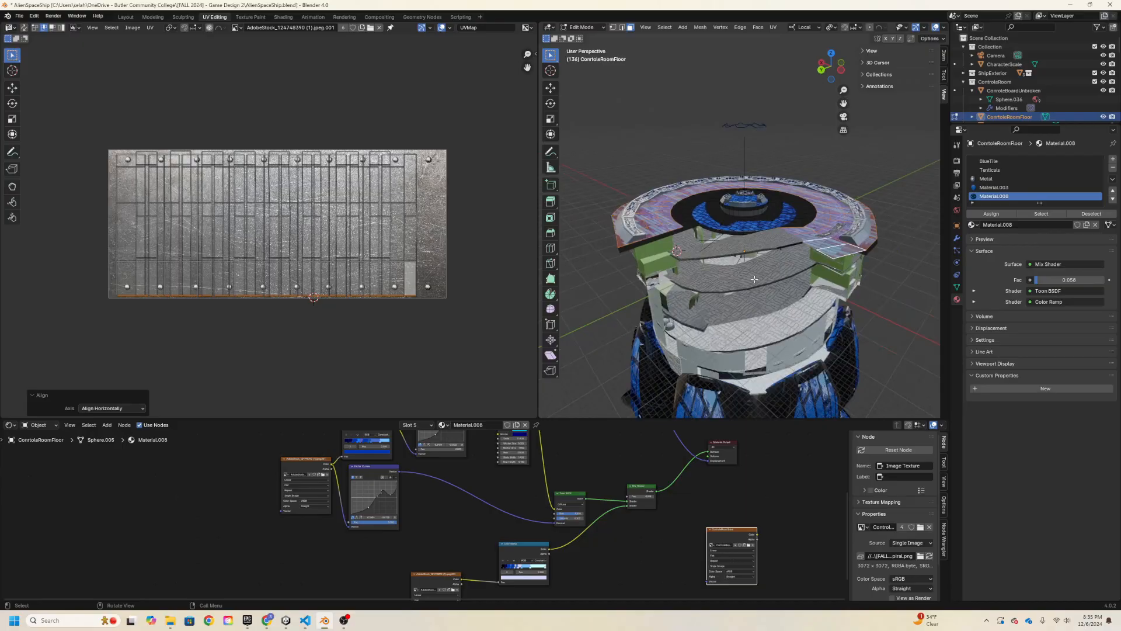
- Switch the control room floor to Object Mode and inspect its floor materials up close
mouse_move(738, 275)
middle_down()
mouse_move(749, 276)
mouse_move(740, 292)
middle_up()
scroll(740, 292, up, 5)
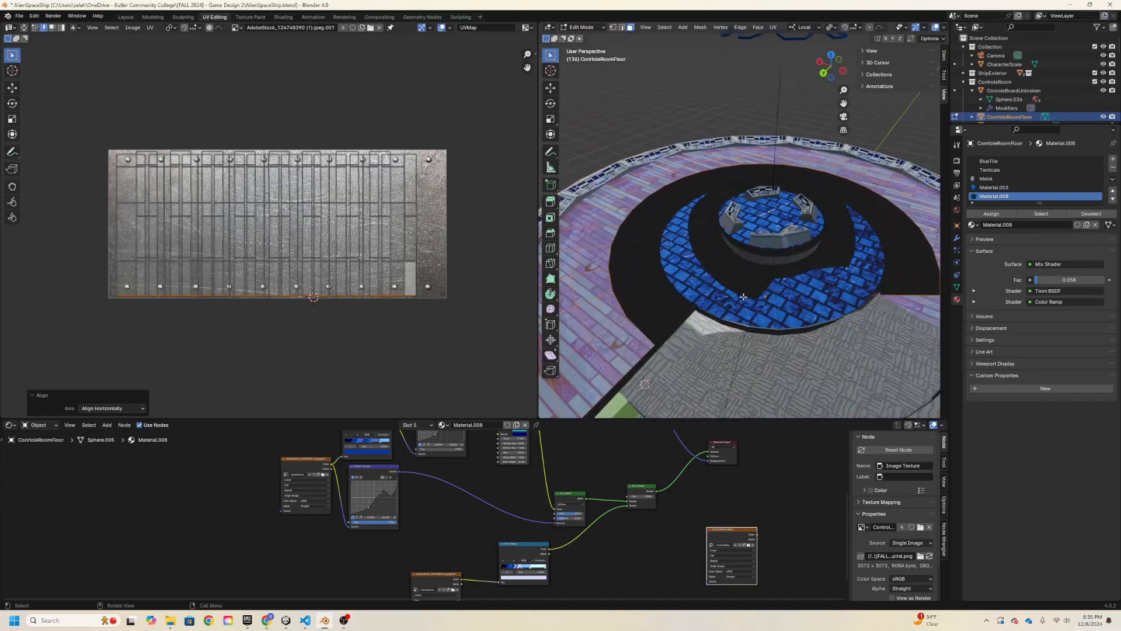
scroll(740, 292, down, 3)
key(Tab)
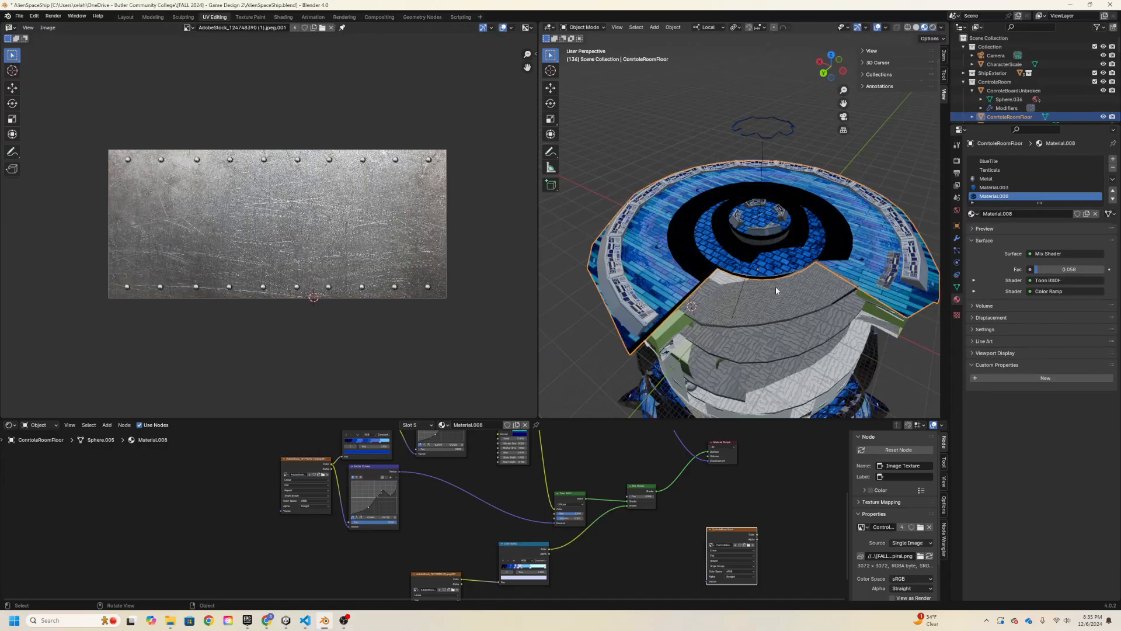
scroll(776, 286, up, 5)
shift+middle_drag(726, 272, 793, 286)
scroll(779, 315, up, 4)
scroll(819, 292, down, 6)
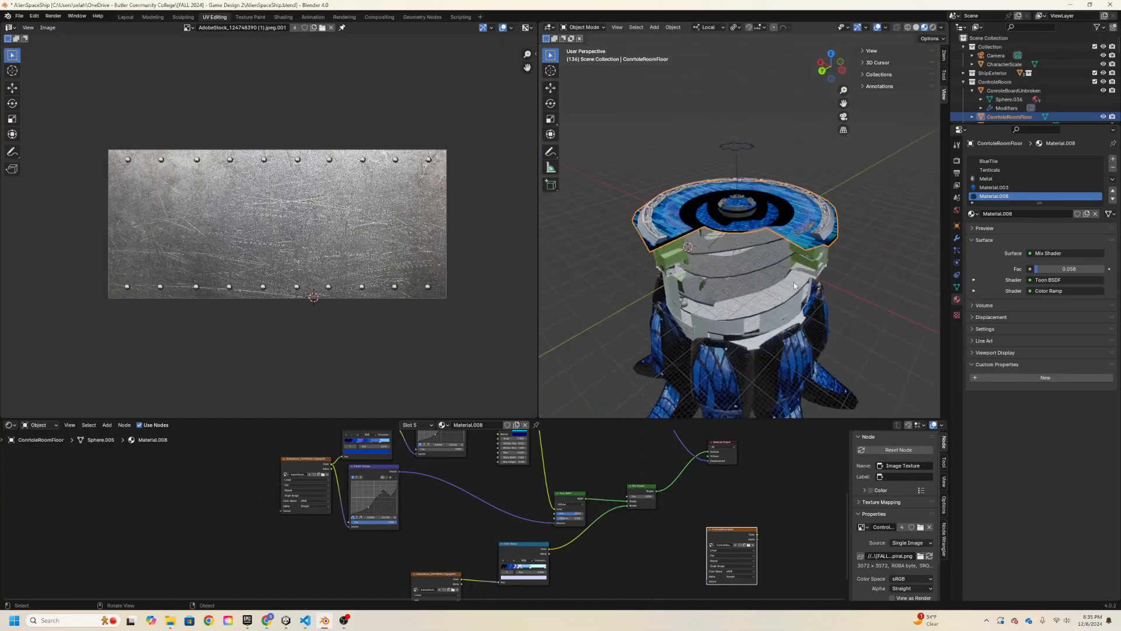
middle_drag(783, 237, 782, 244)
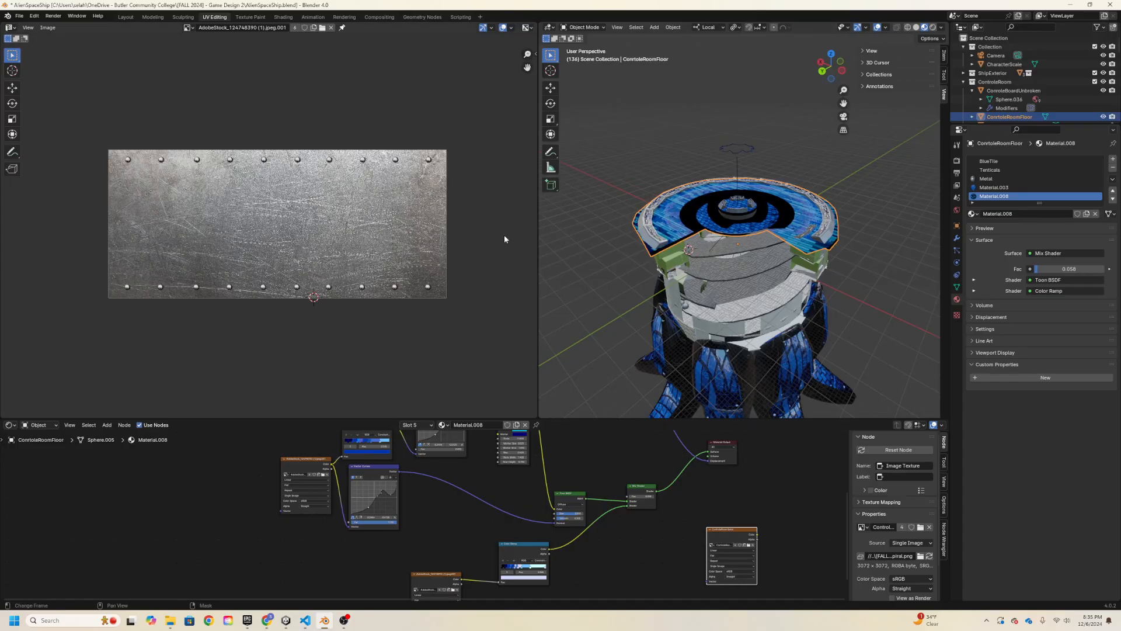
- Check the Cycles render devices in the system preferences and the scene's render and bake settings
click(187, 28)
click(33, 17)
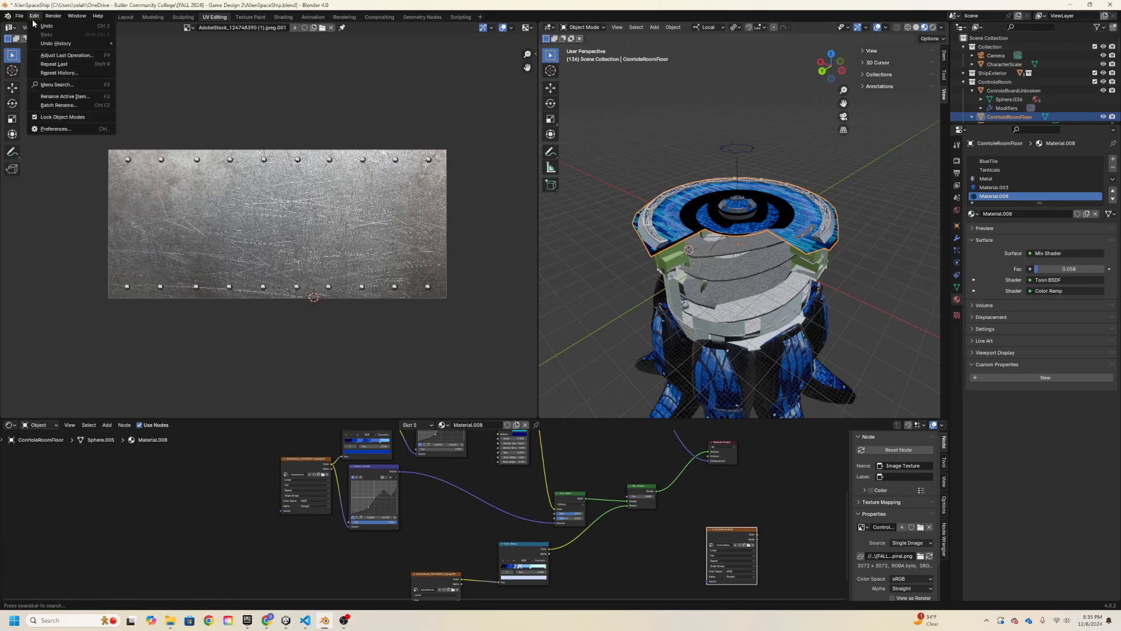
click(56, 128)
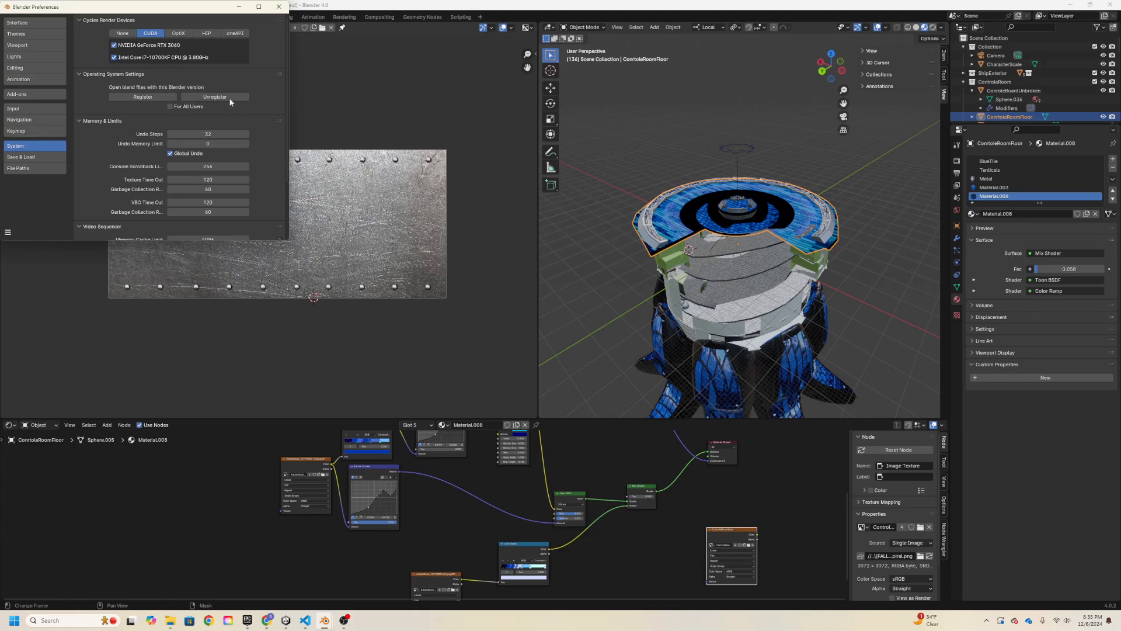
click(957, 161)
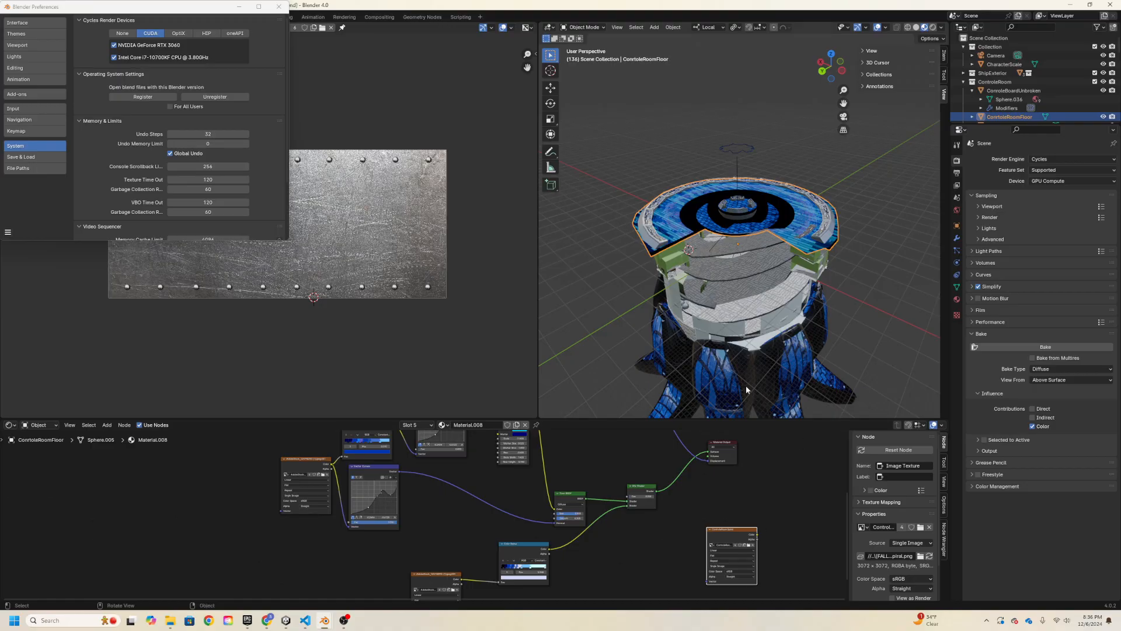
middle_drag(746, 390, 690, 325)
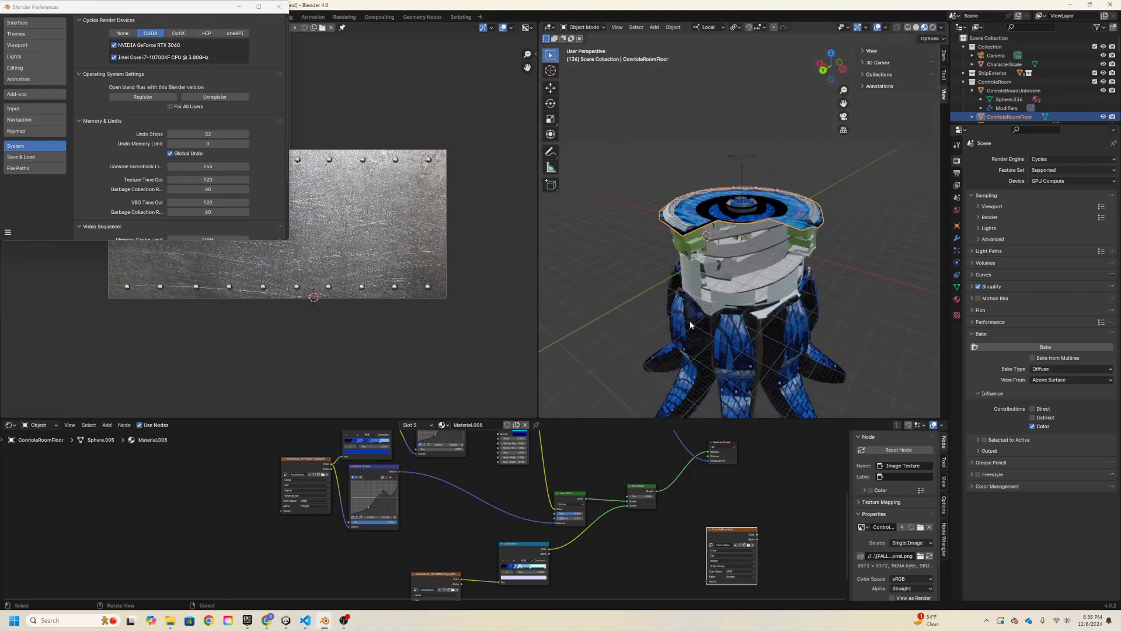
click(247, 7)
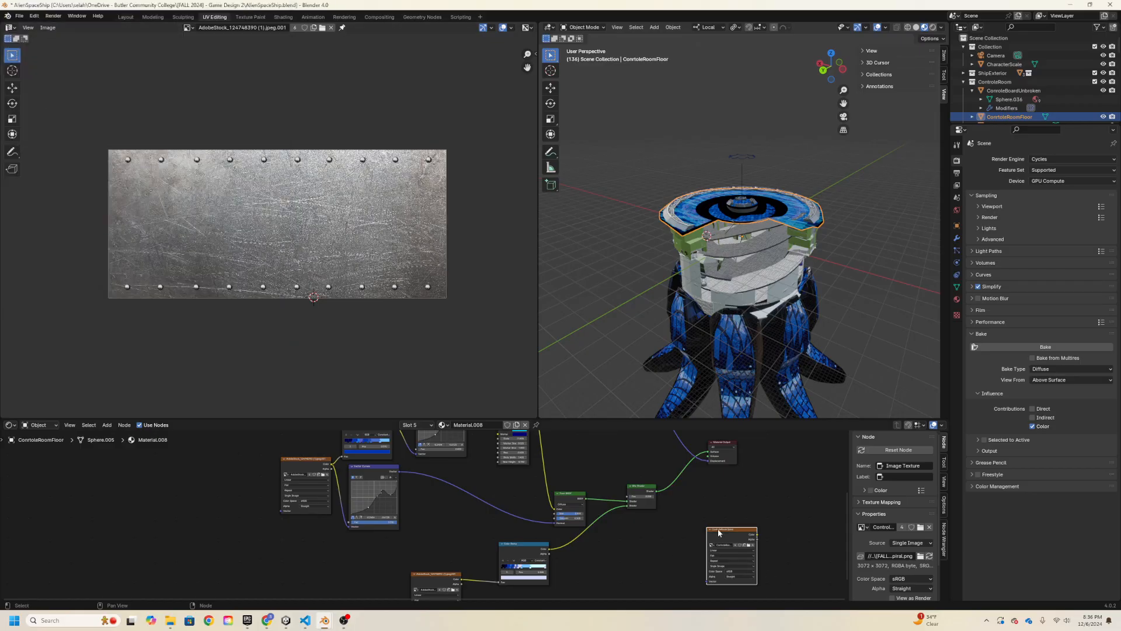
- Delete the unconnected Image Texture node from the Material.008, Material.003, Metal and Tenticals materials of the control room floor
key(x)
click(957, 299)
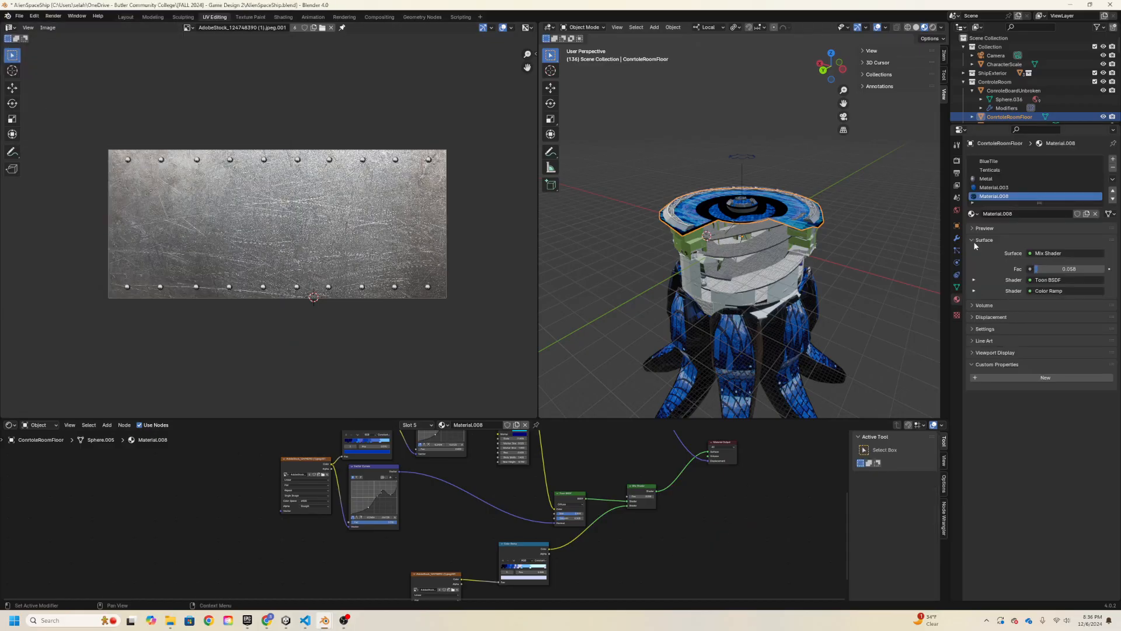
click(993, 187)
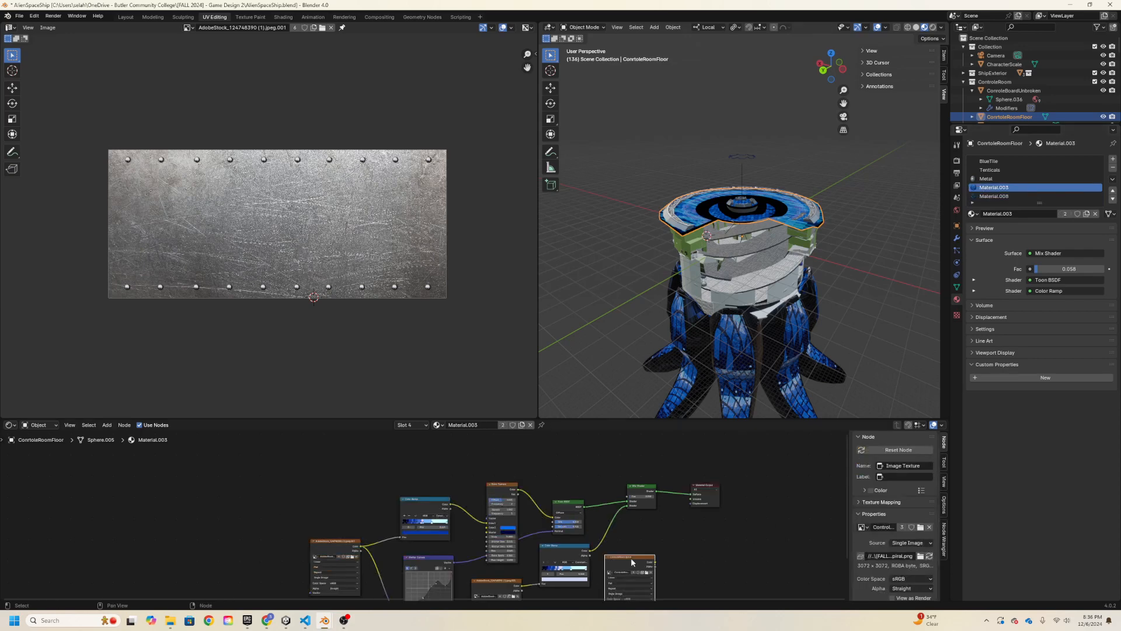
key(x)
click(984, 180)
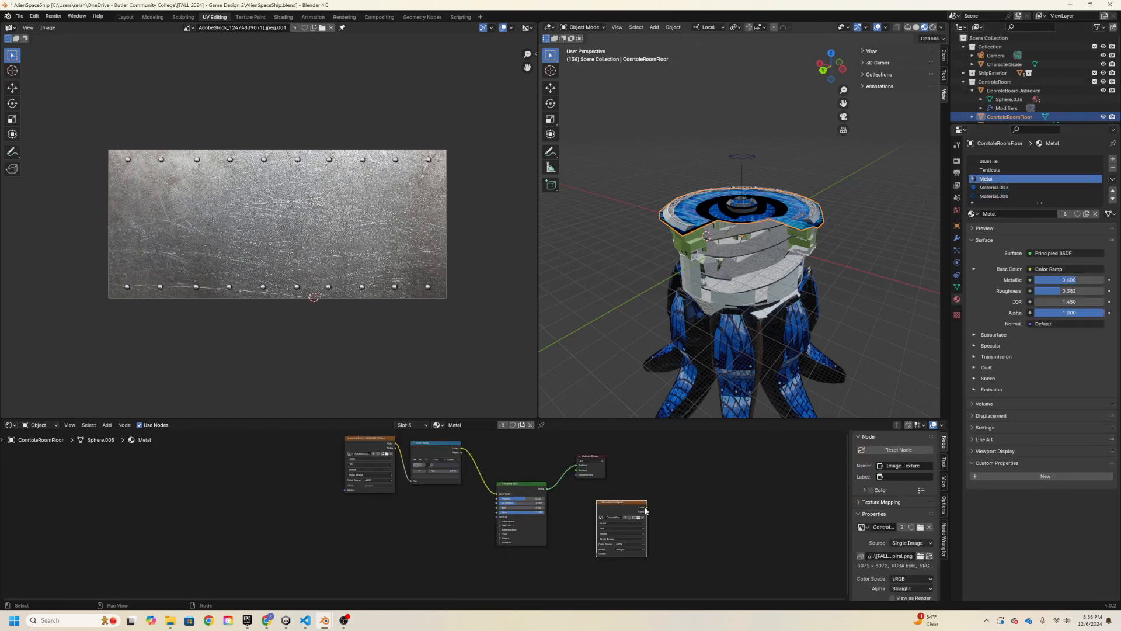
key(x)
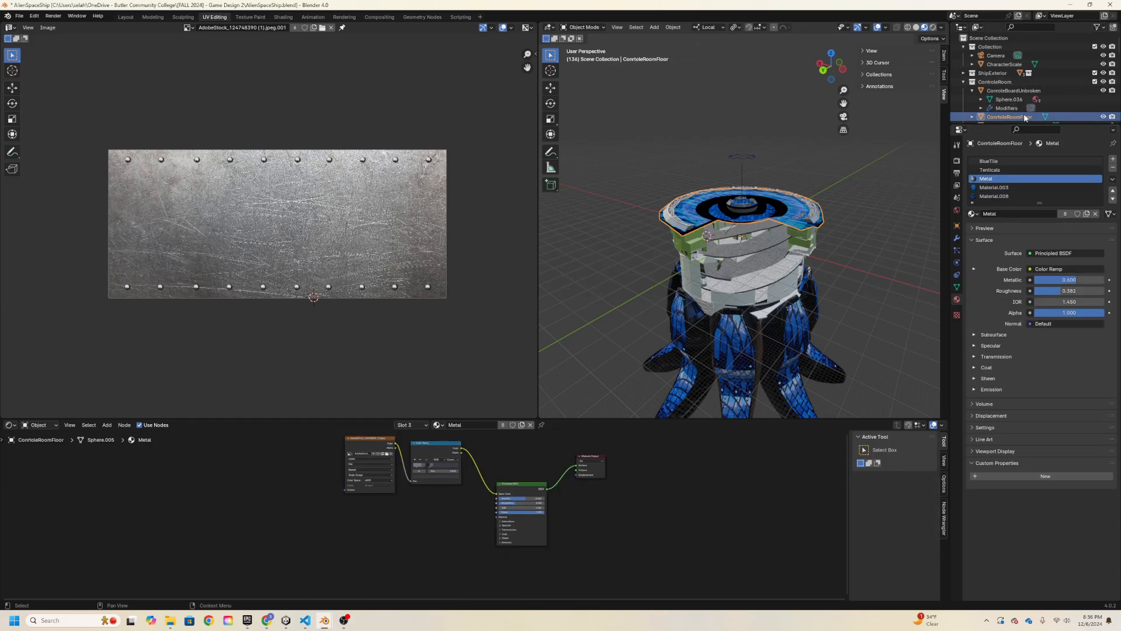
click(991, 170)
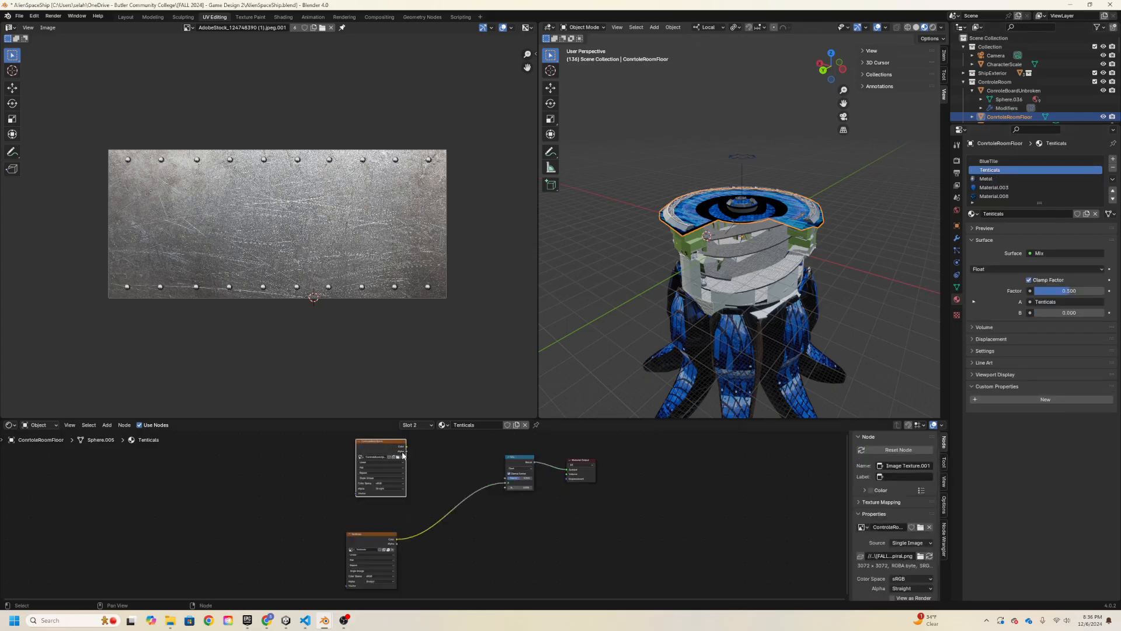
key(x)
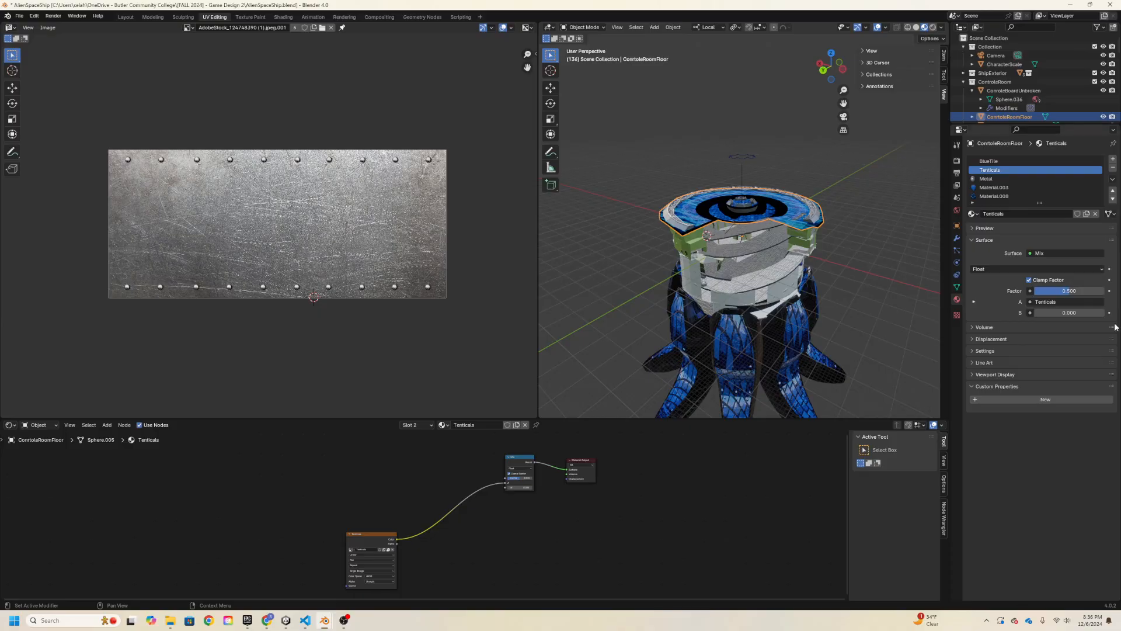
- Rearrange the Tenticals material's nodes, placing the image texture beside the Mix node with space before the Material Output
scroll(531, 548, down, 2)
middle_drag(531, 549, 449, 579)
scroll(476, 503, up, 5)
drag(362, 553, 425, 477)
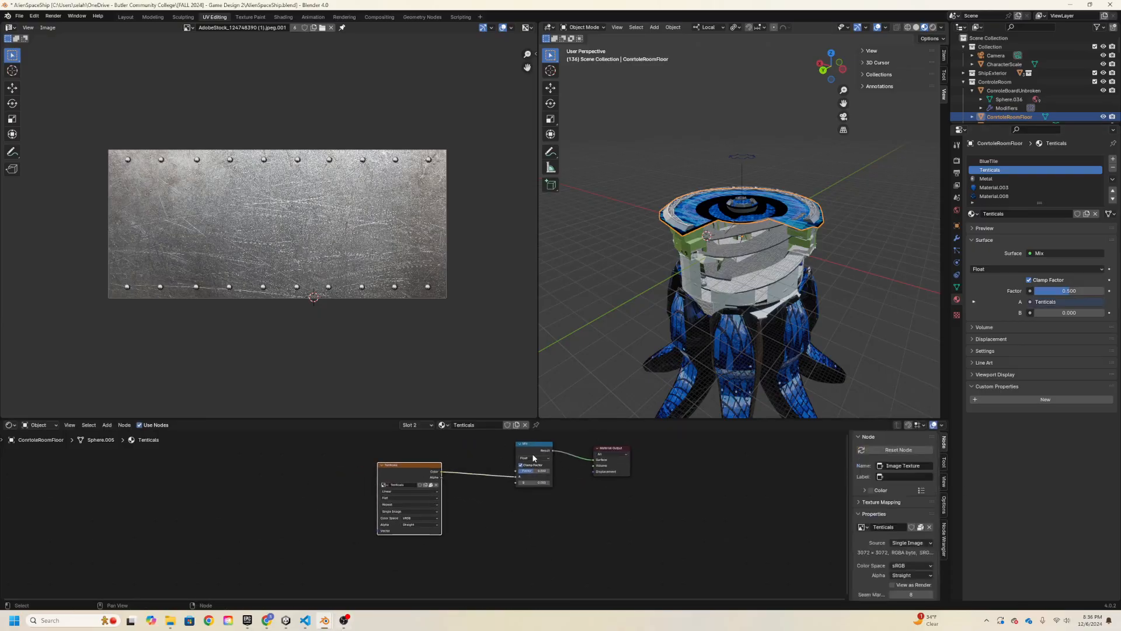
drag(535, 459, 484, 466)
right_click(496, 532)
mouse_move(503, 532)
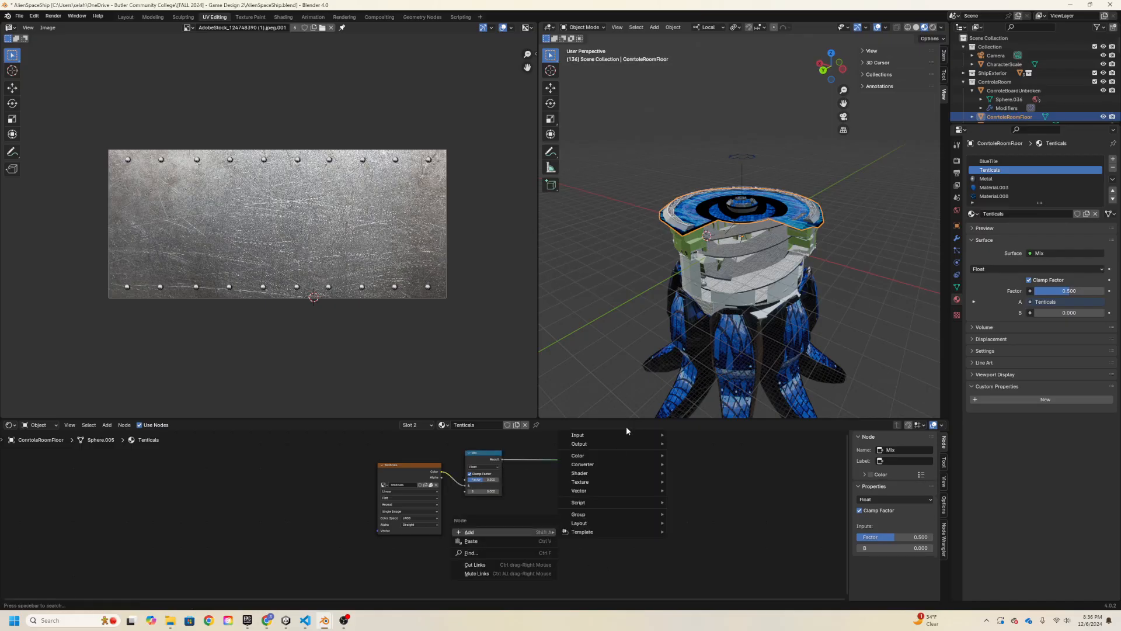
mouse_move(594, 474)
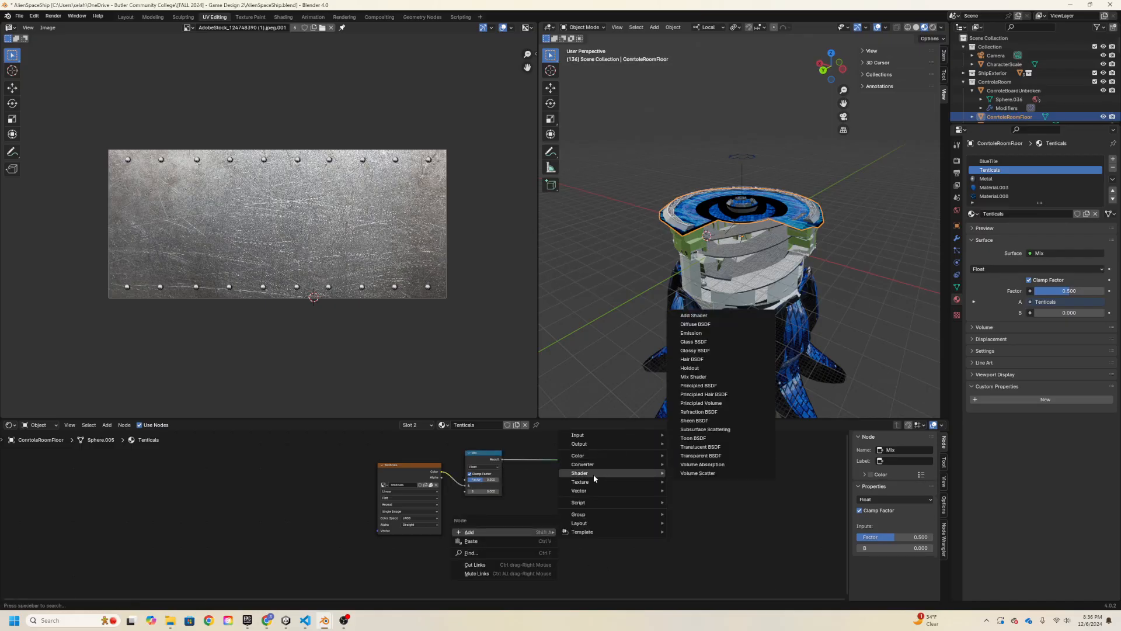
click(710, 407)
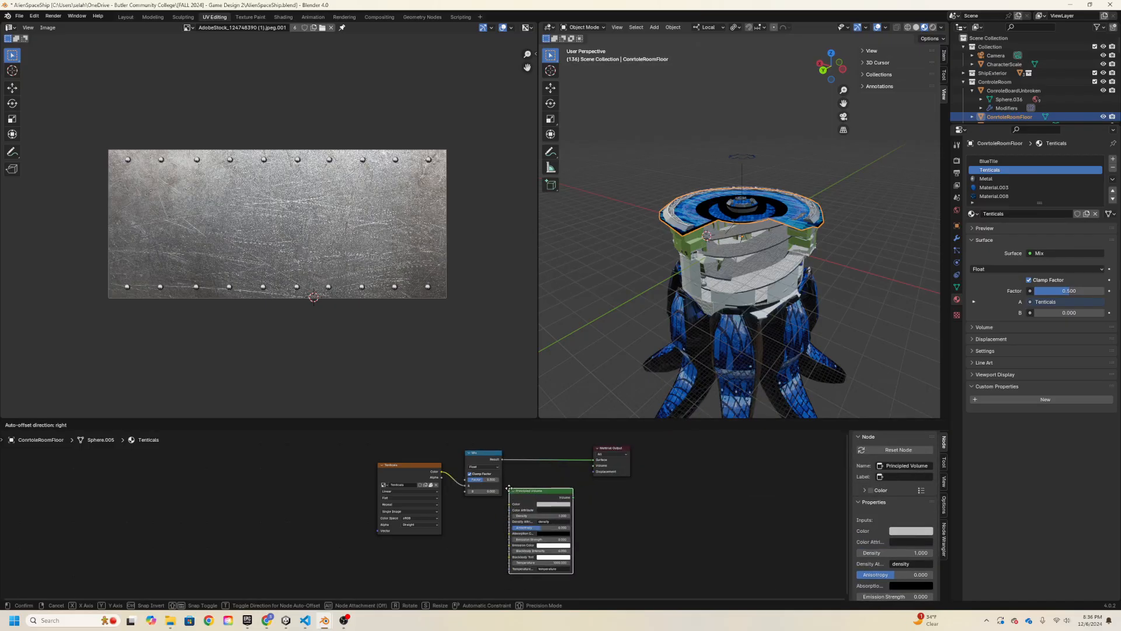
right_click(510, 490)
- Add a Principled BSDF shader on the link between the Mix node and the Material Output
right_click(543, 495)
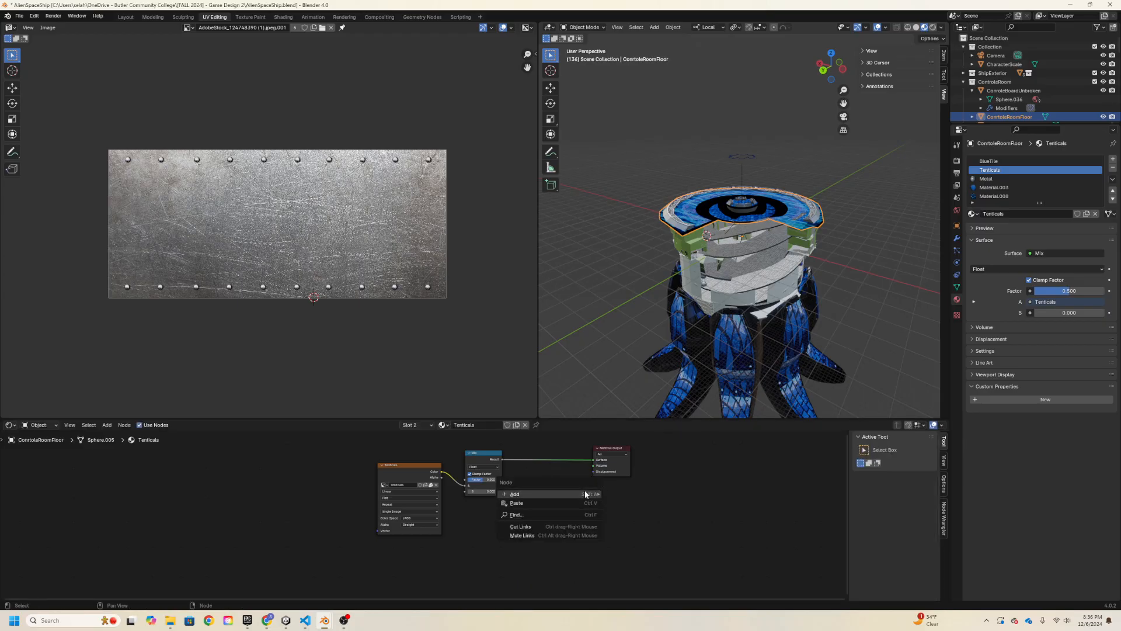
mouse_move(584, 494)
mouse_move(643, 532)
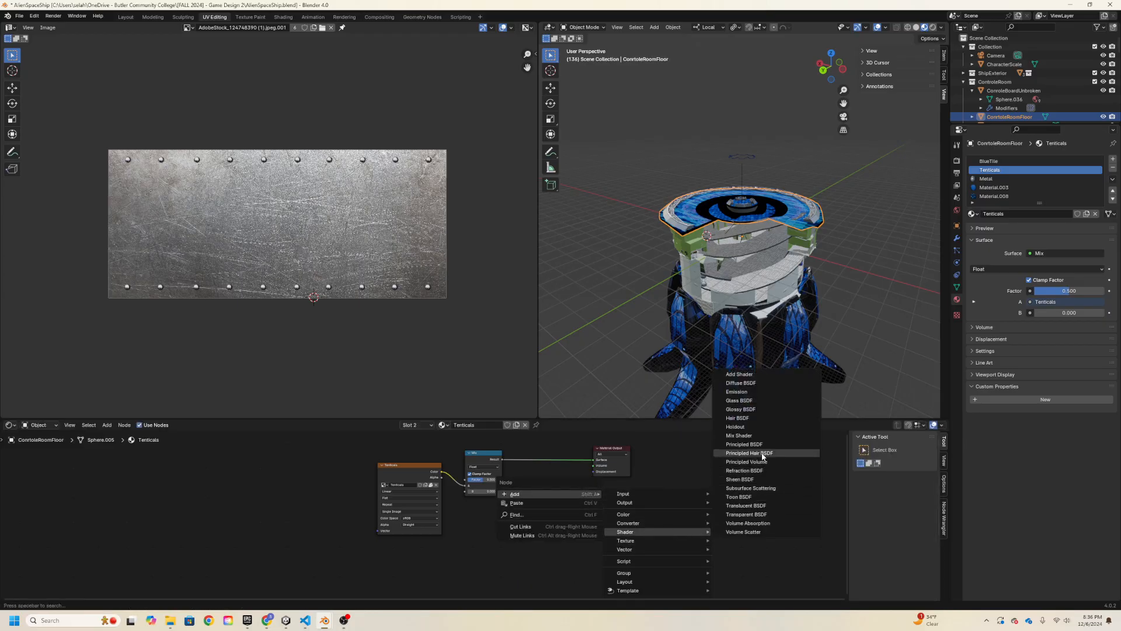
click(763, 445)
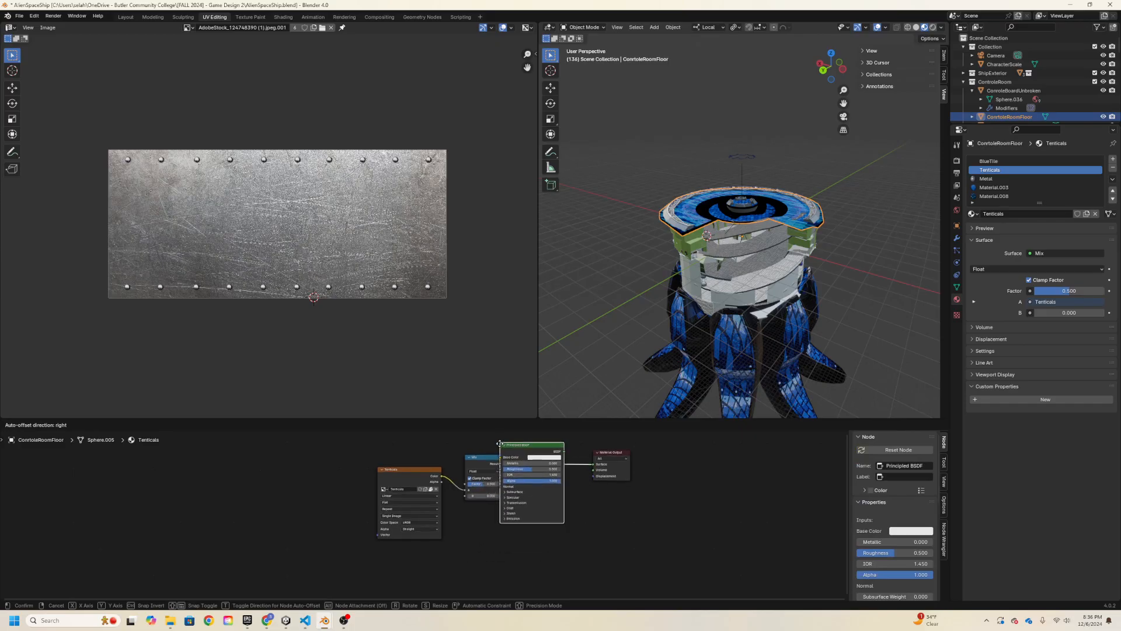
click(522, 456)
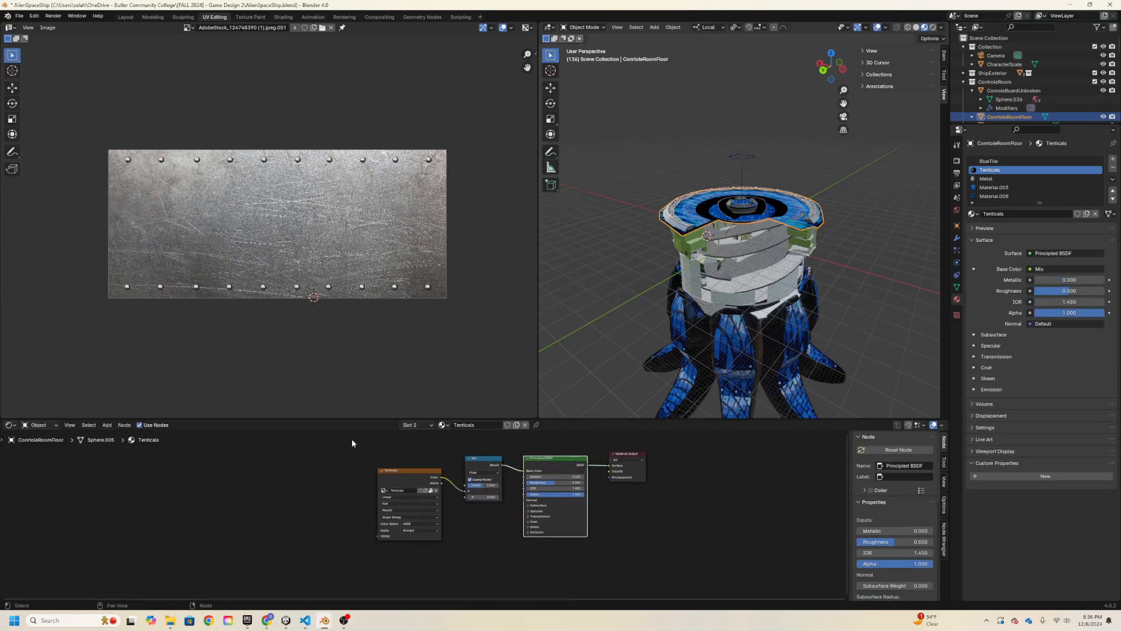
- Connect the Tenticals texture's Color directly to the Principled BSDF's Base Color and delete the Mix node
drag(352, 454, 477, 578)
drag(498, 461, 445, 488)
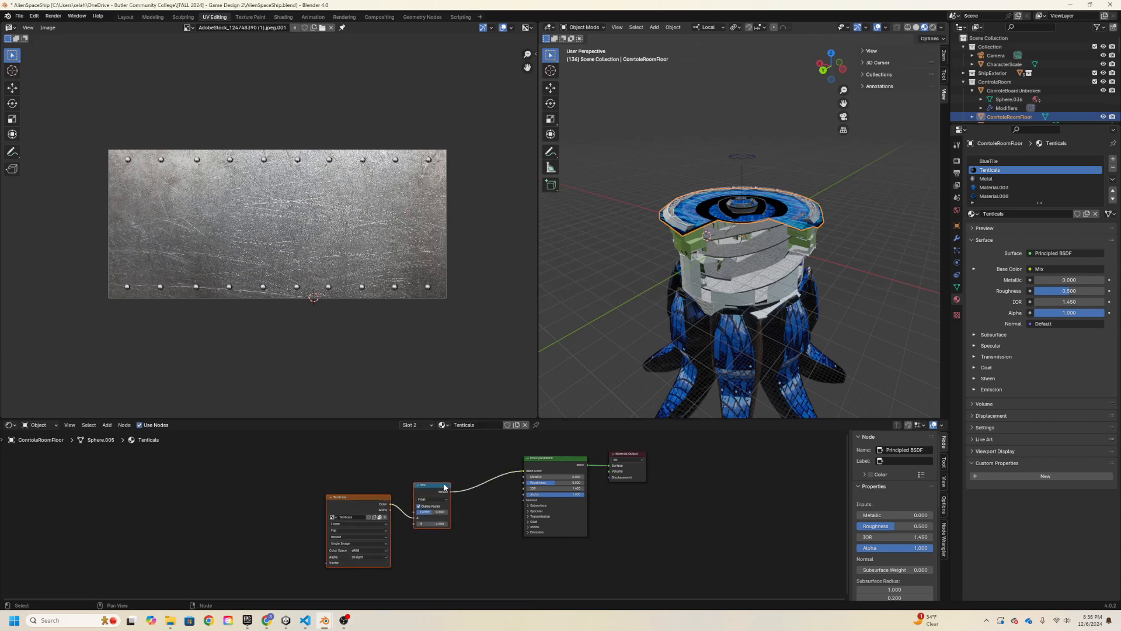
click(561, 466)
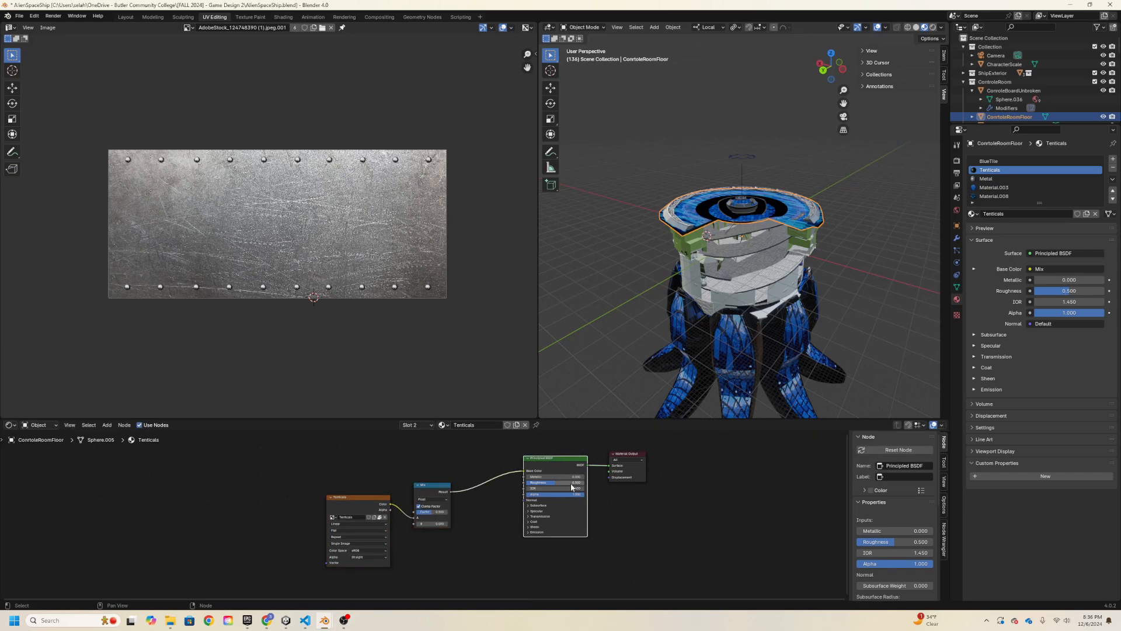
drag(392, 504, 524, 470)
click(422, 496)
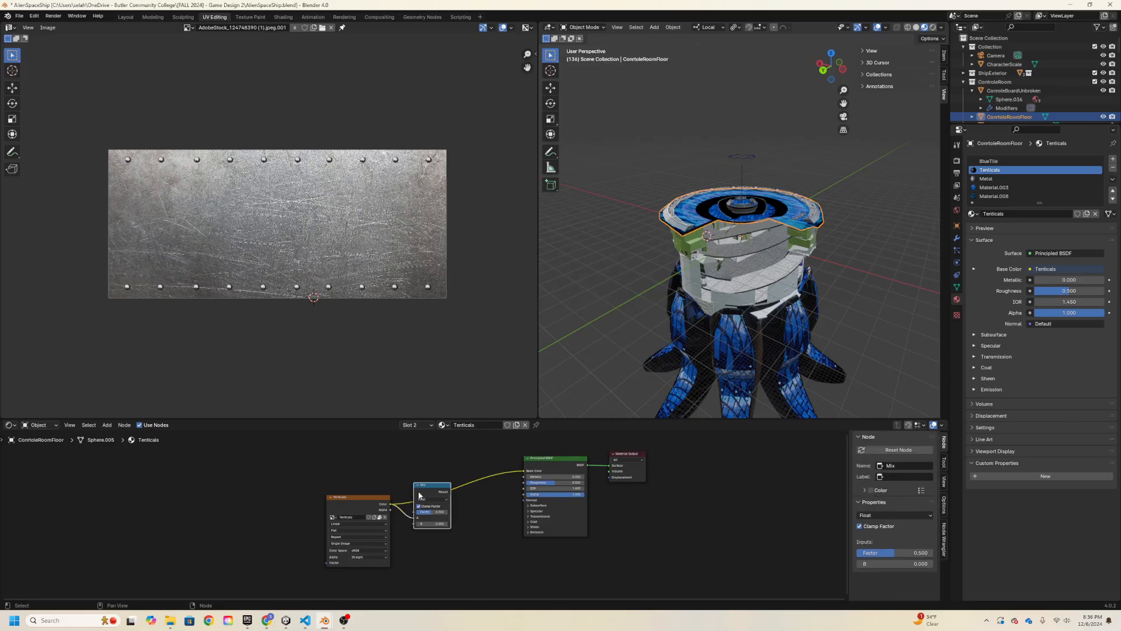
key(Delete)
- Set the Tenticals material's Metallic value to 0.368 and examine the effect on the floor
middle_drag(485, 538, 455, 536)
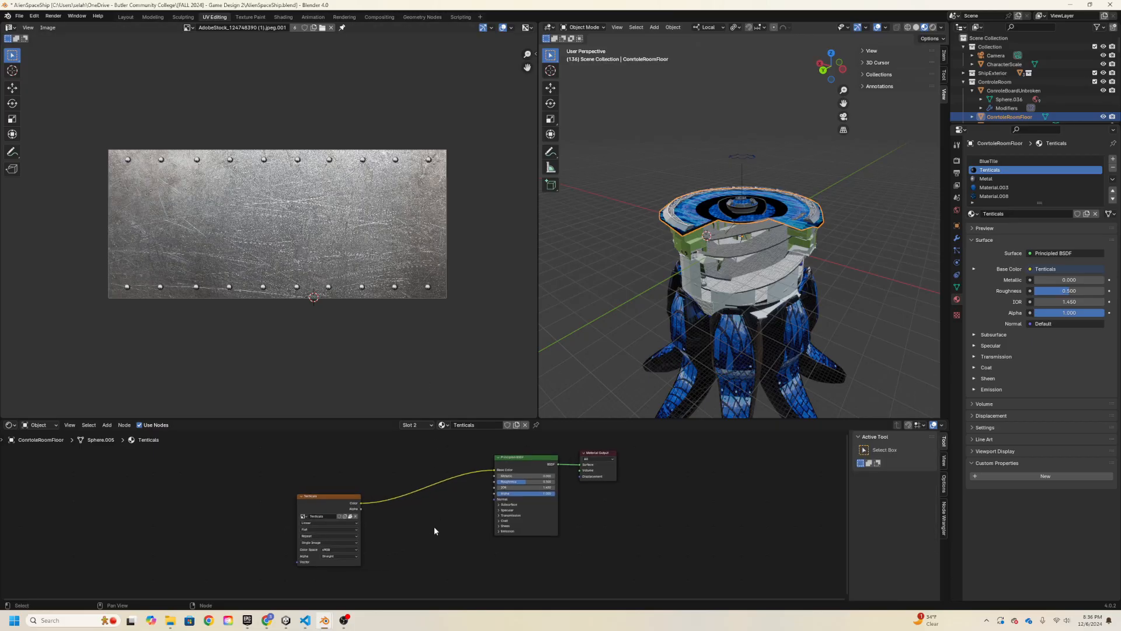
scroll(433, 526, up, 4)
middle_drag(508, 496, 410, 560)
middle_drag(557, 193, 668, 264)
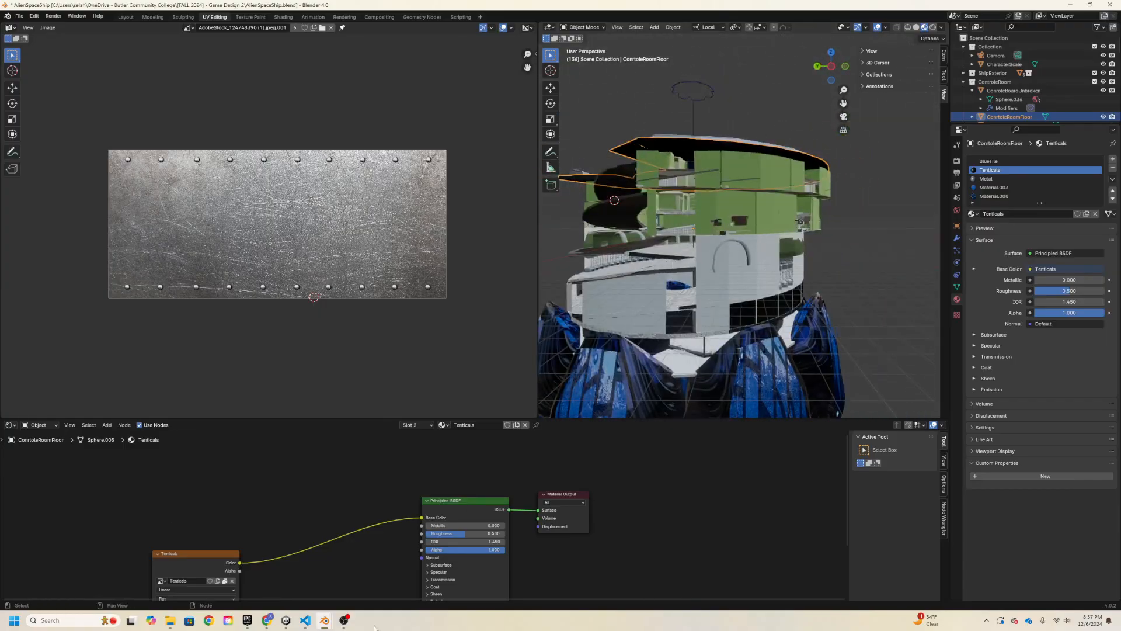
drag(464, 525, 486, 525)
middle_drag(649, 207, 716, 275)
scroll(707, 256, up, 6)
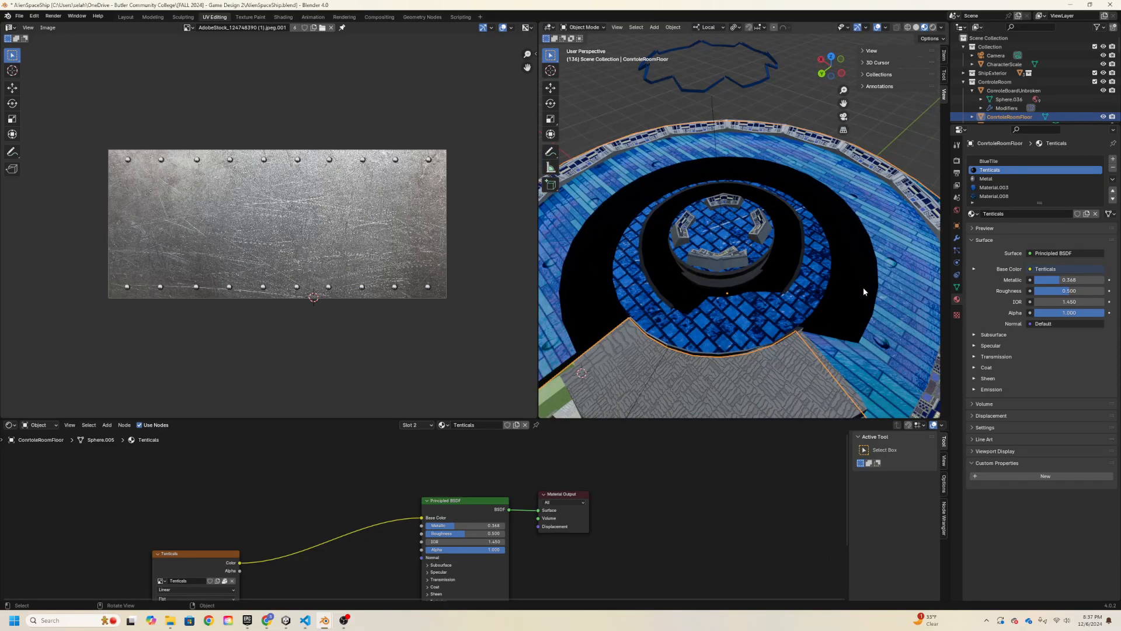
- Undo the recent Tenticals shader edits, back to the Mix node feeding the Material Output
key(ctrl+z)
key(ctrl+z)
key(ctrl+z)
key(ctrl+z)
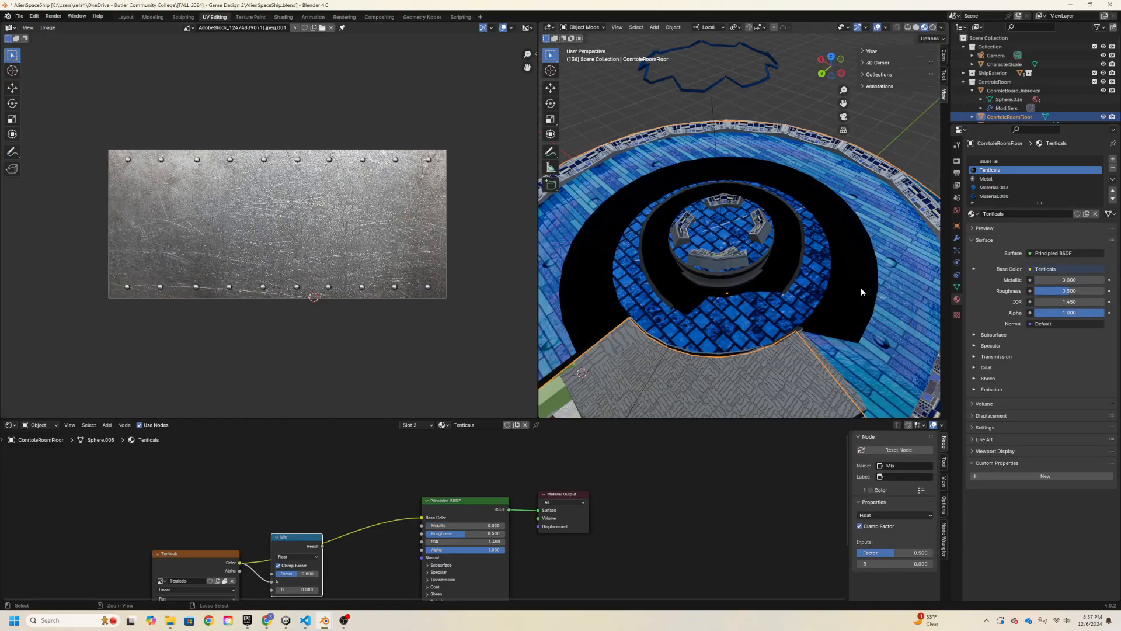
key(ctrl+z)
key(ctrl+z)
key(ctrl+z)
key(ctrl+z)
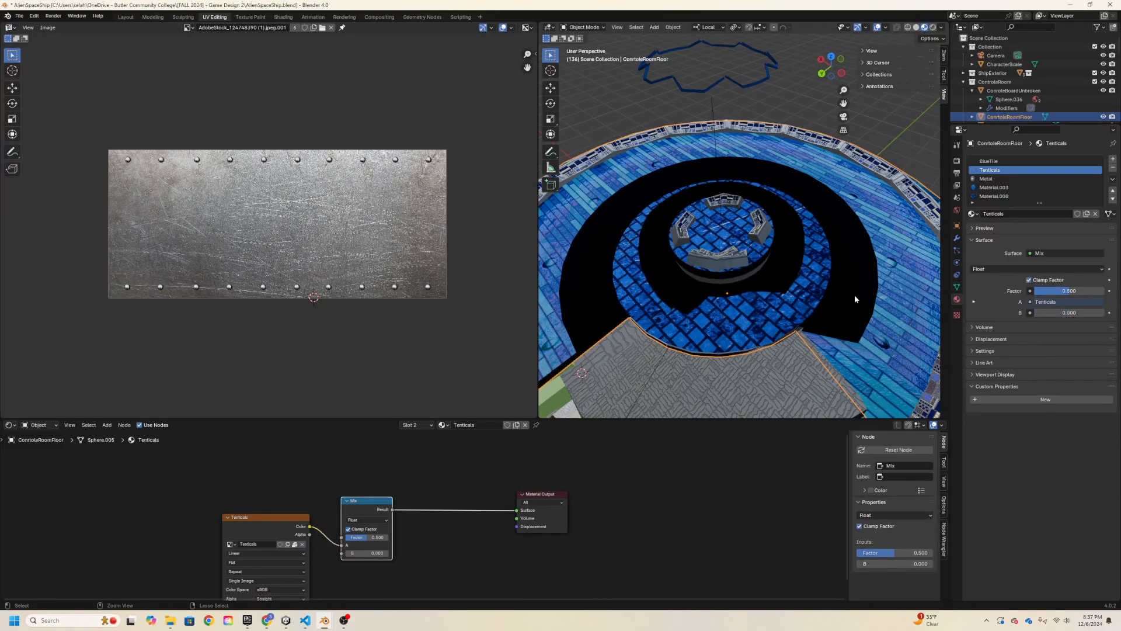
key(ctrl+z)
key(ctrl+z)
key(ctrl+z)
- Redo the Tenticals shader edits up to the Principled BSDF with Metallic at 0.368
key(ctrl+shift+z)
key(ctrl+shift+z)
key(ctrl+shift+z)
key(ctrl+shift+z)
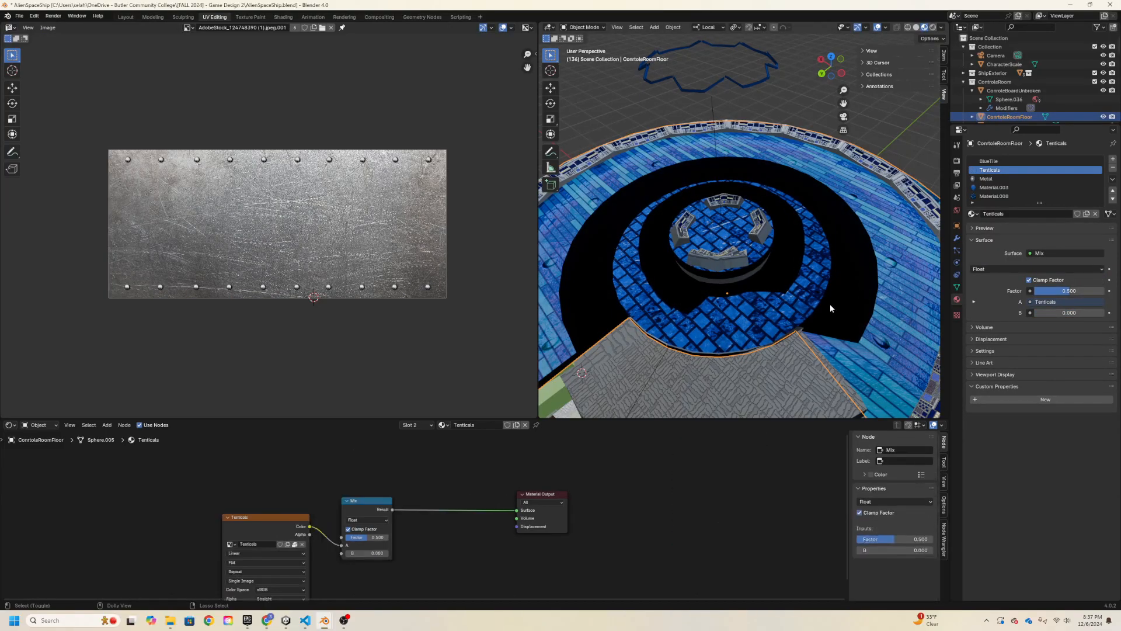
key(ctrl+shift+z)
key(ctrl+shift+z)
key(ctrl+shift+z)
key(ctrl+shift+z)
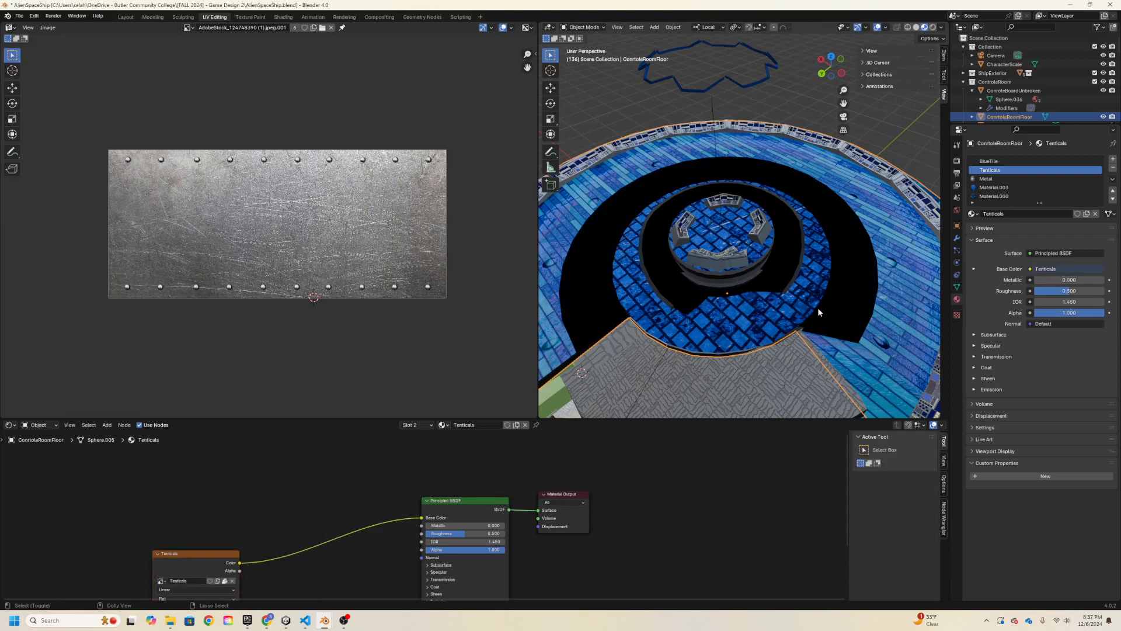
key(ctrl+shift+z)
key(ctrl+shift+z)
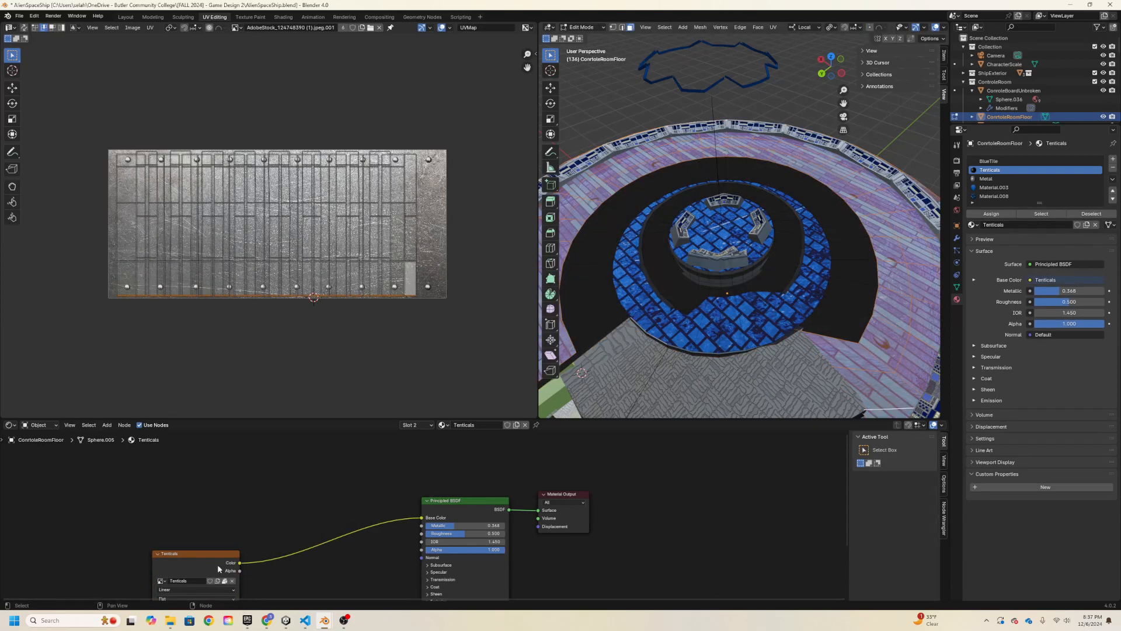
- Connect the Tenticals texture's Color output directly to the Material Output's Surface input
drag(237, 567, 538, 510)
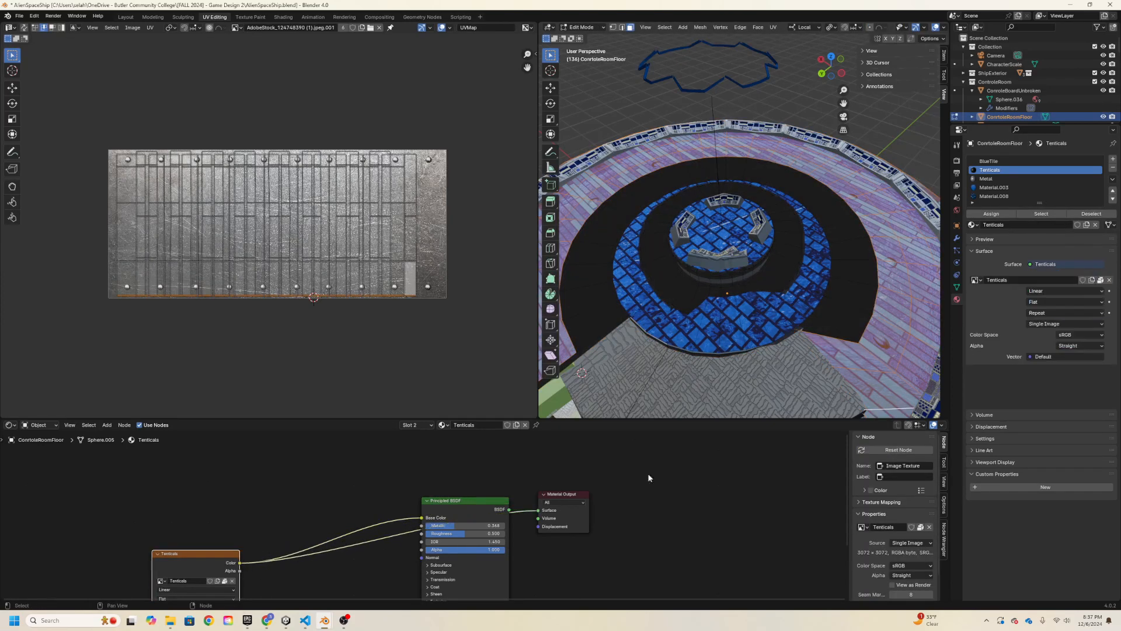
- Move the Principled BSDF aside in the Tenticals material and delete it, keeping the texture connected to the Material Output
scroll(730, 280, up, 4)
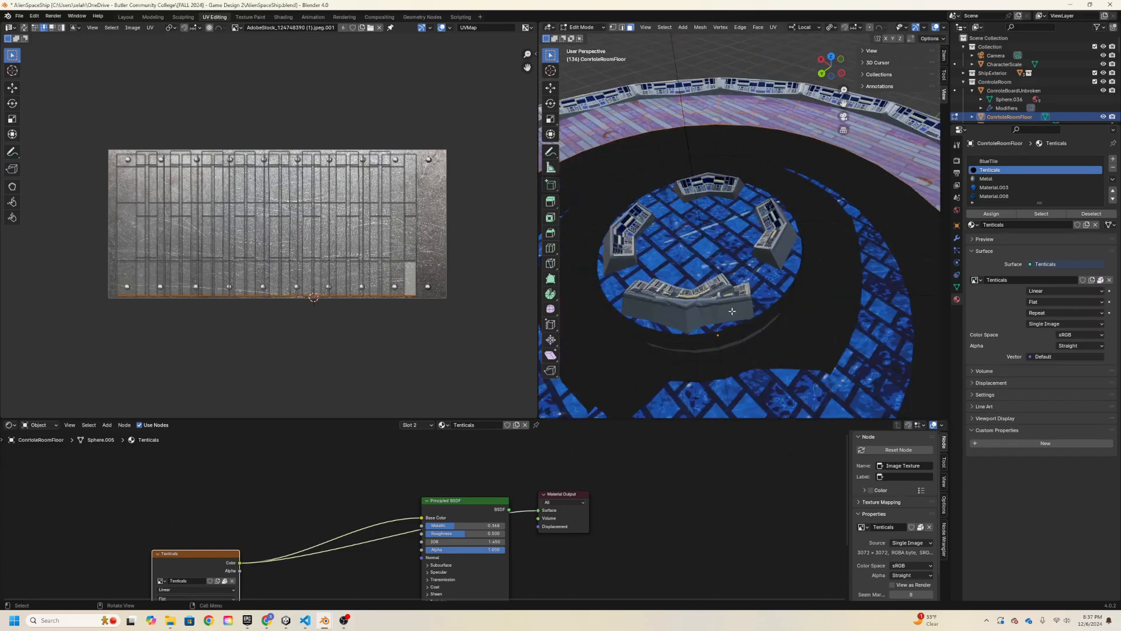
scroll(734, 335, up, 2)
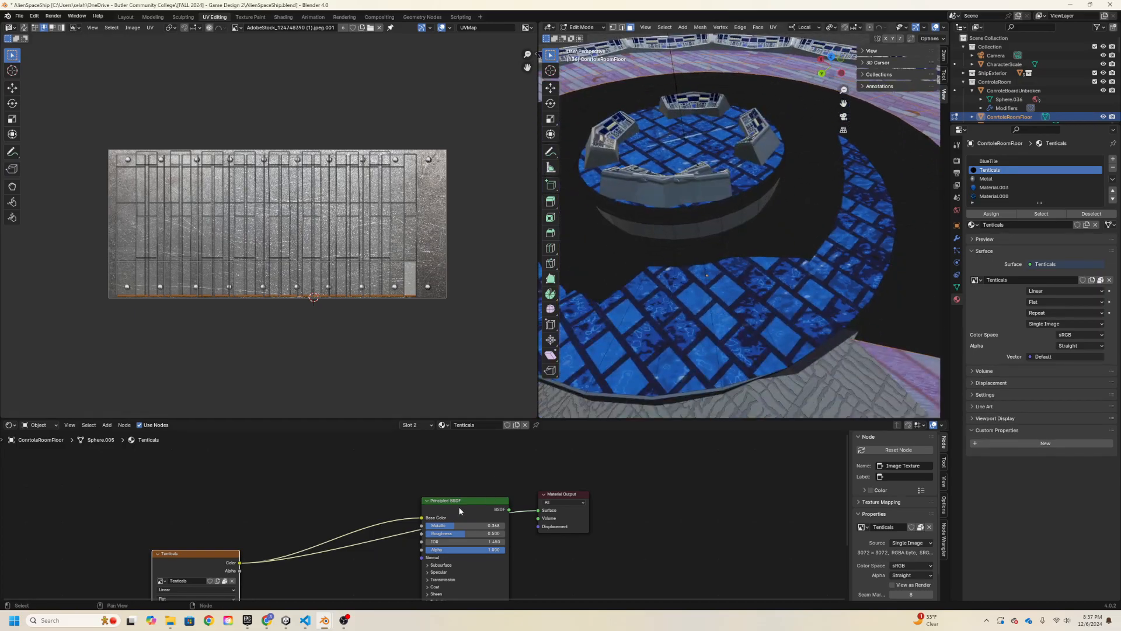
click(460, 511)
scroll(456, 509, down, 3)
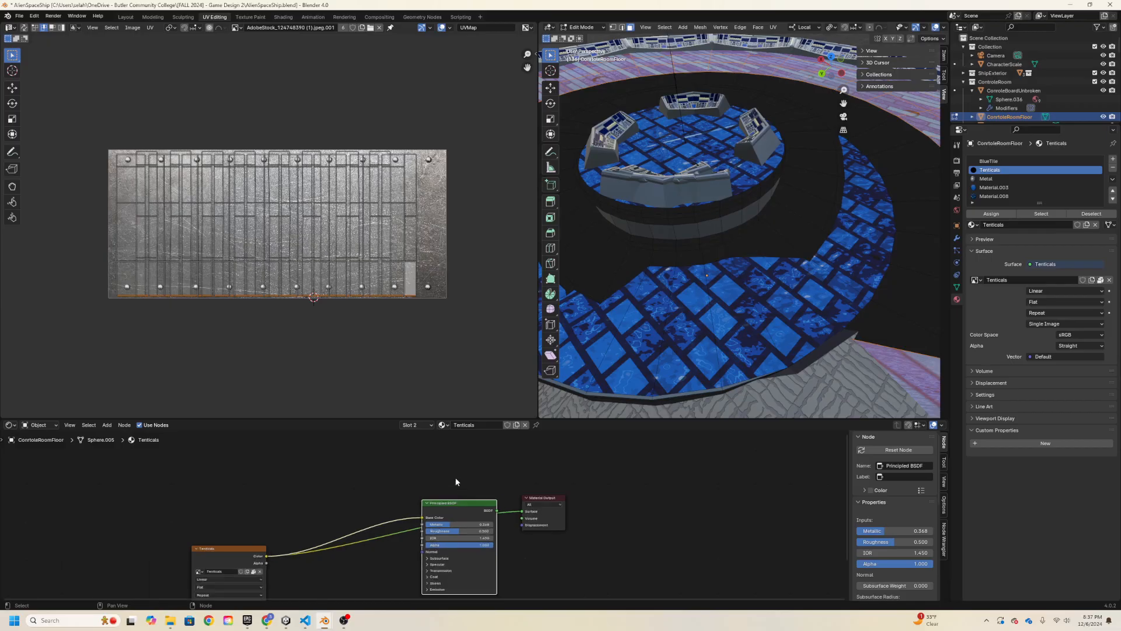
middle_drag(239, 547, 233, 492)
middle_drag(438, 454, 433, 456)
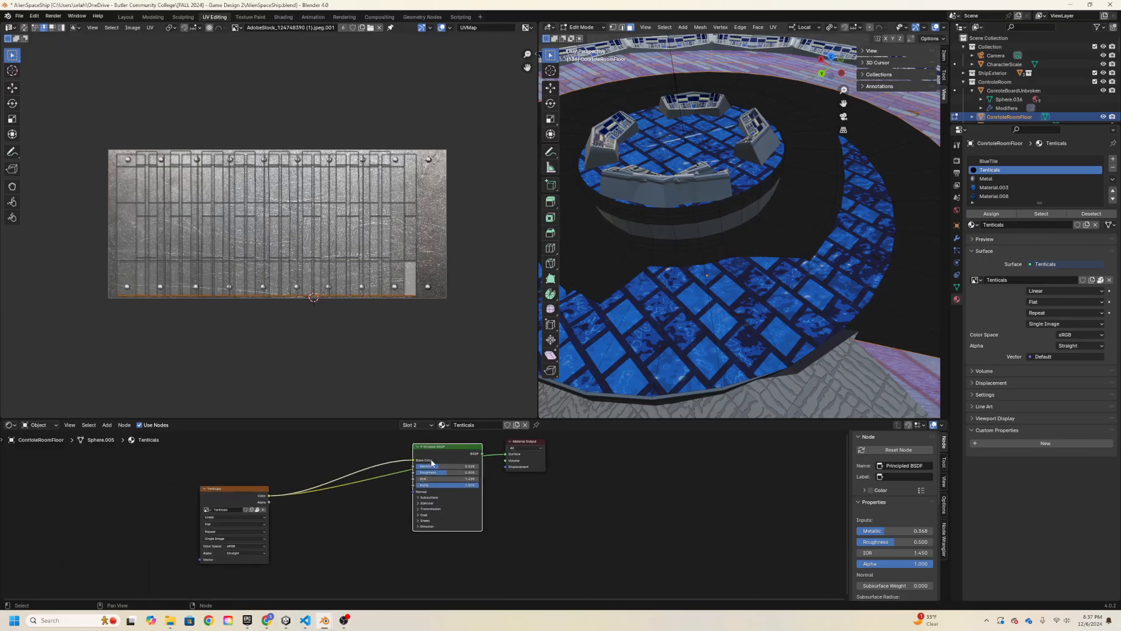
drag(435, 457, 376, 502)
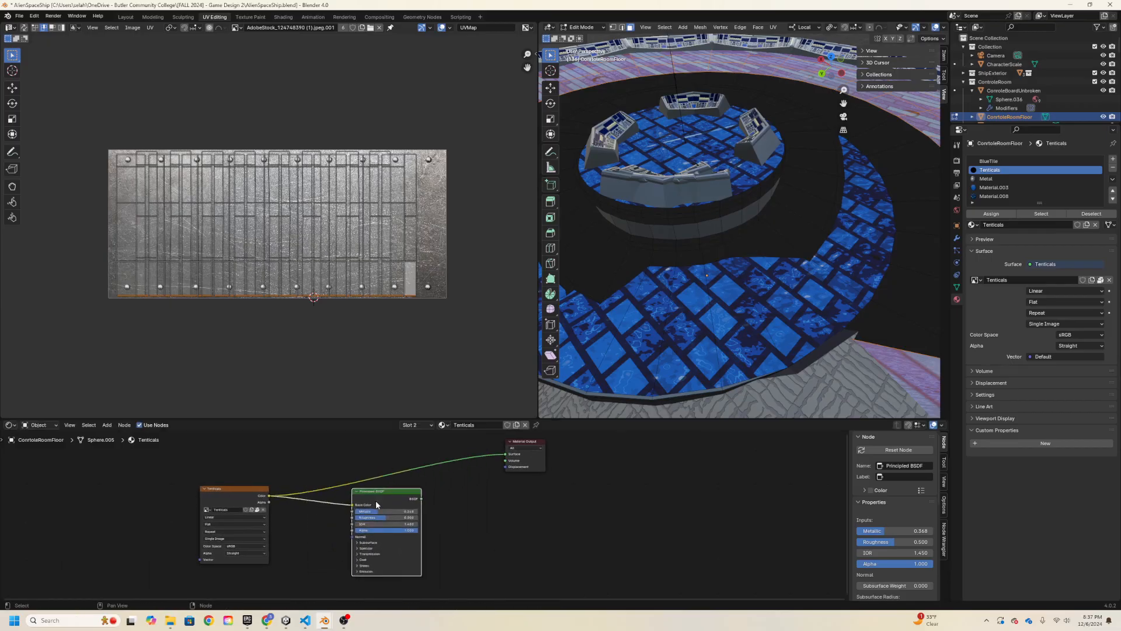
key(ctrl+x)
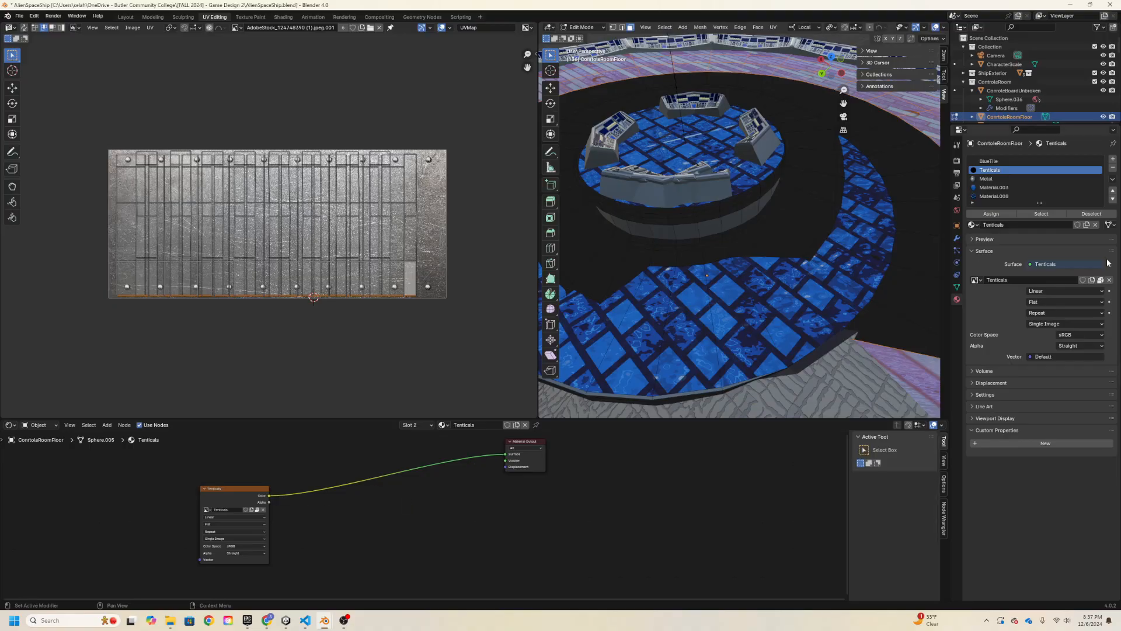
- Examine the BlueTile material's nodes on the control room floor and browse the images available to the UV editor
click(996, 163)
scroll(351, 508, down, 3)
middle_drag(319, 491, 421, 525)
scroll(280, 493, up, 2)
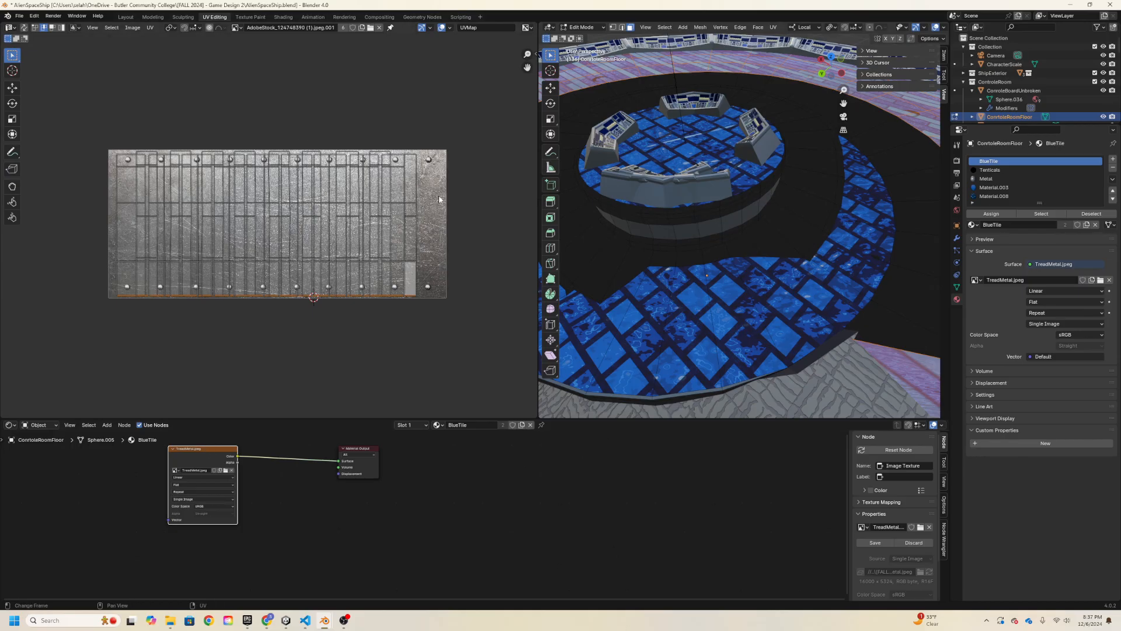
scroll(702, 106, down, 5)
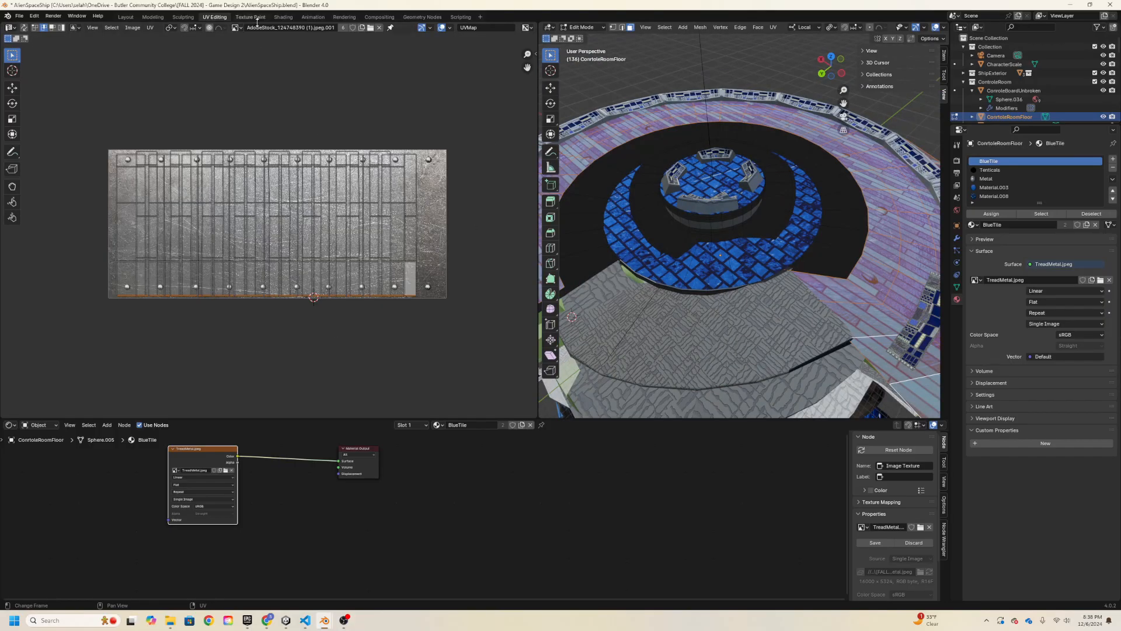
click(237, 28)
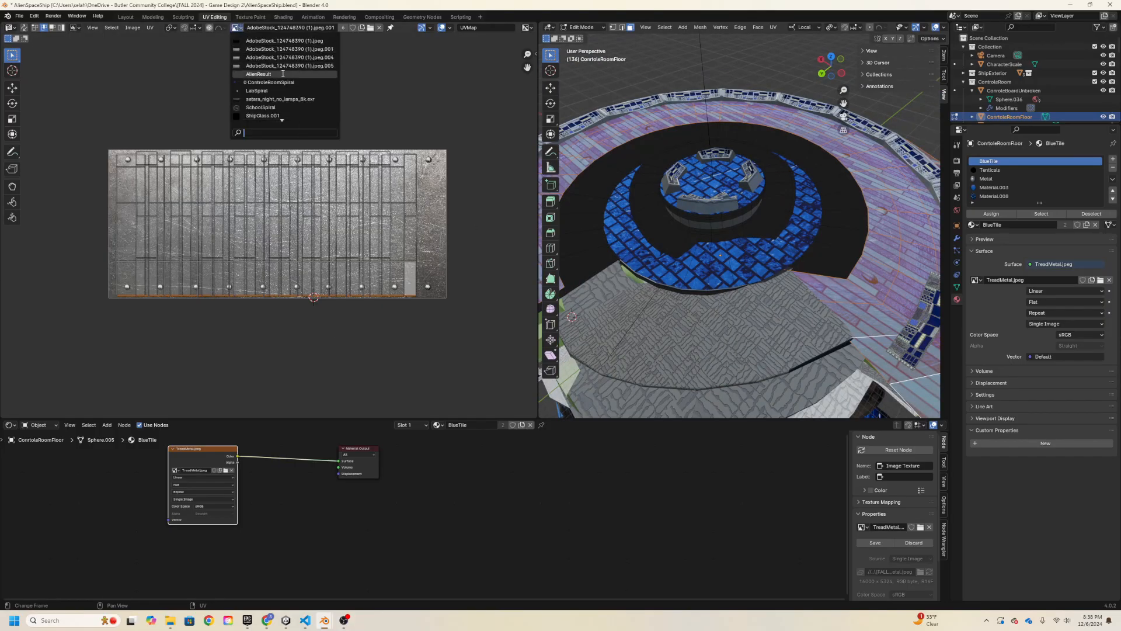
scroll(268, 116, down, 3)
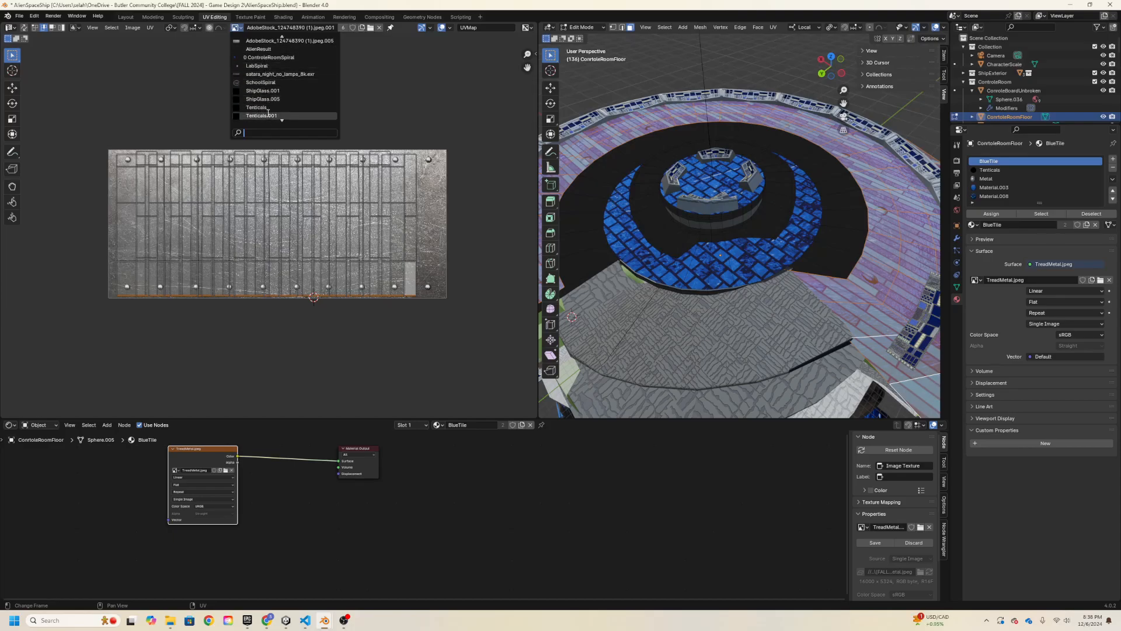
scroll(268, 115, down, 3)
scroll(476, 461, down, 2)
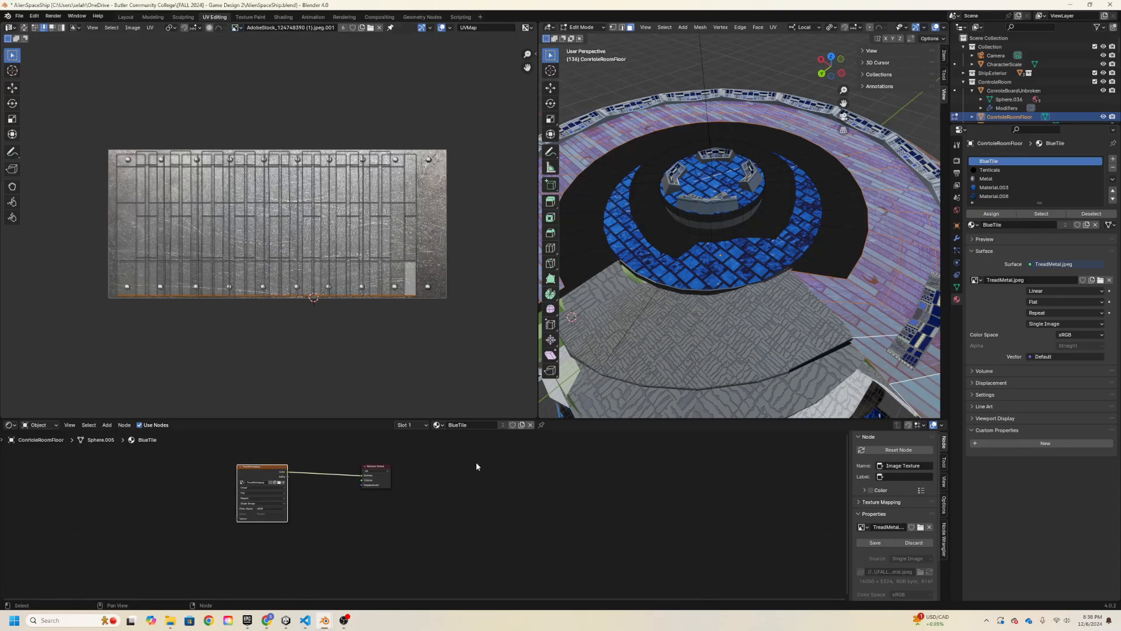
- Bring up Material.008's complete node tree and select all of the floor's UVs
click(992, 196)
scroll(611, 490, down, 3)
scroll(699, 359, down, 3)
middle_drag(700, 360, 706, 314)
scroll(611, 488, up, 2)
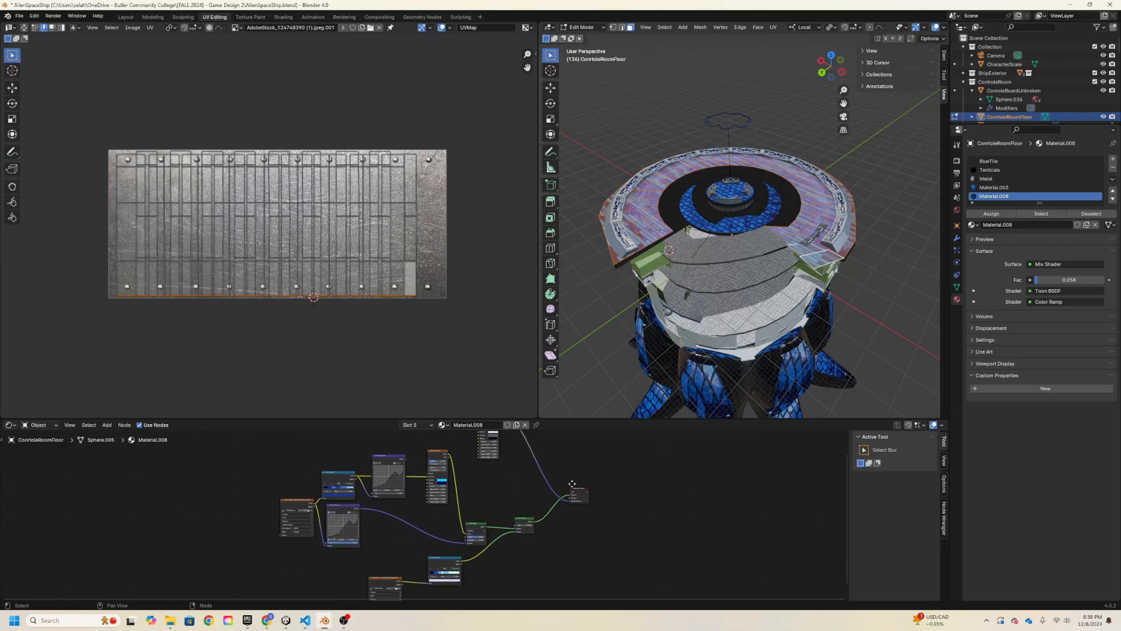
key(Home)
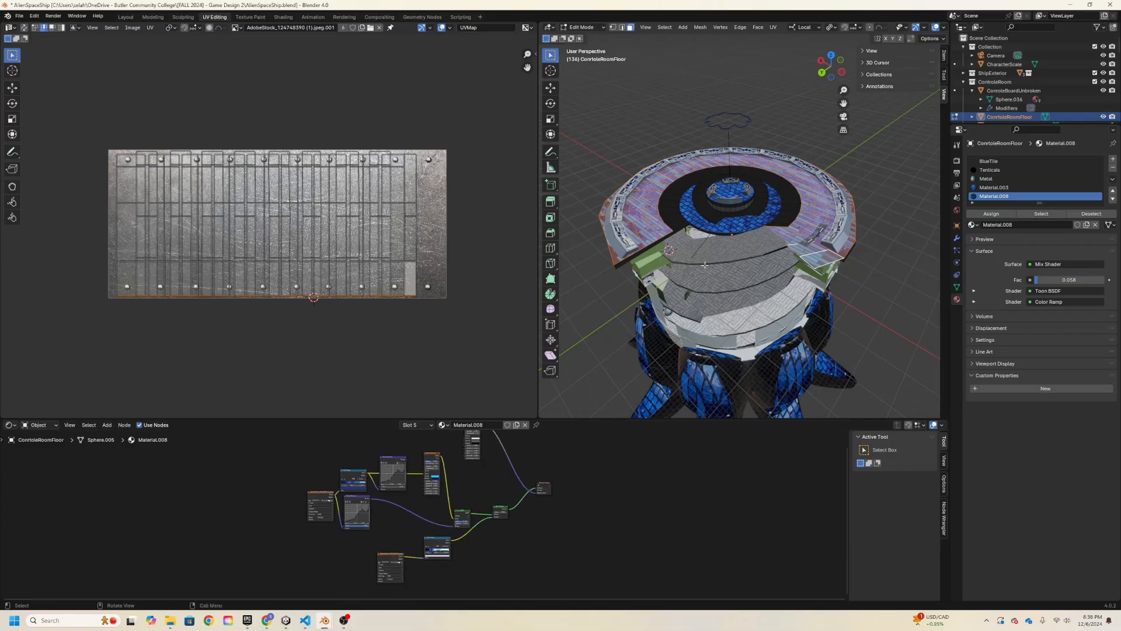
key(a)
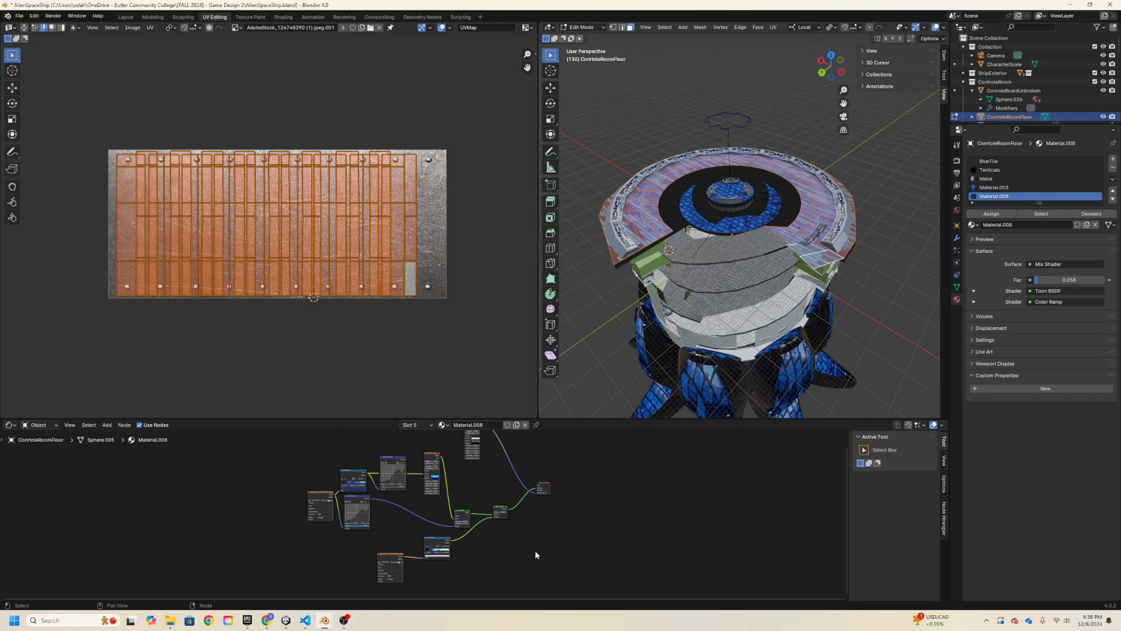
- Add an unconnected Image Texture node to Material.008, placed beside the existing shader nodes
right_click(535, 550)
mouse_move(610, 506)
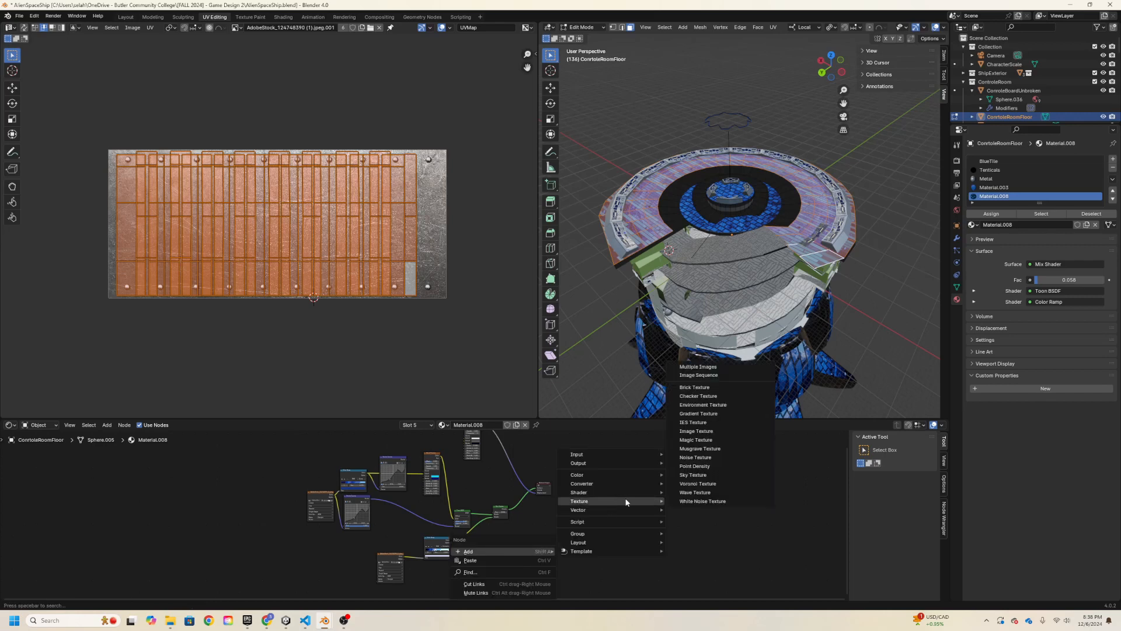
click(698, 431)
click(516, 522)
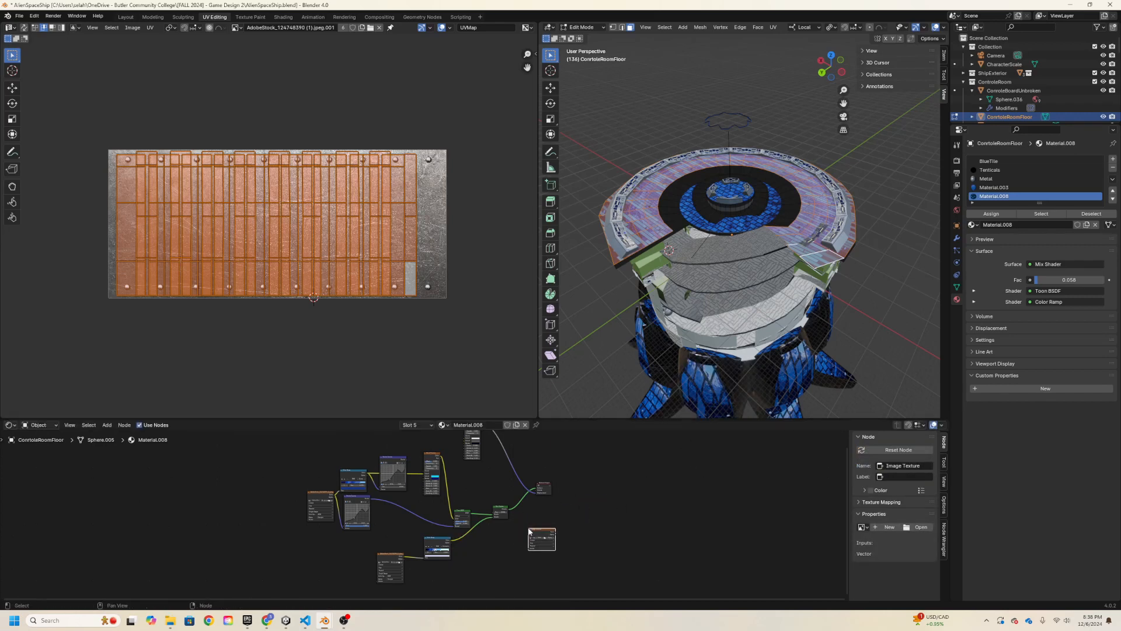
- Start a new image for the added Image Texture node and name it ControlFloor
scroll(582, 556, up, 5)
middle_drag(553, 515, 438, 469)
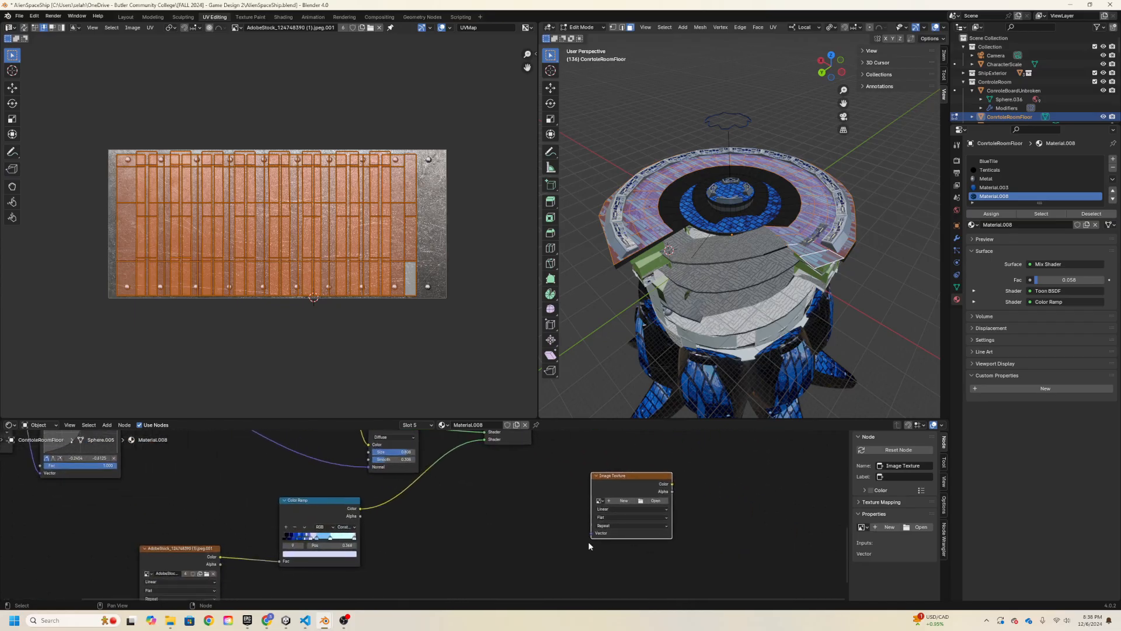
scroll(588, 543, up, 4)
middle_drag(615, 528, 493, 518)
middle_drag(734, 529, 625, 534)
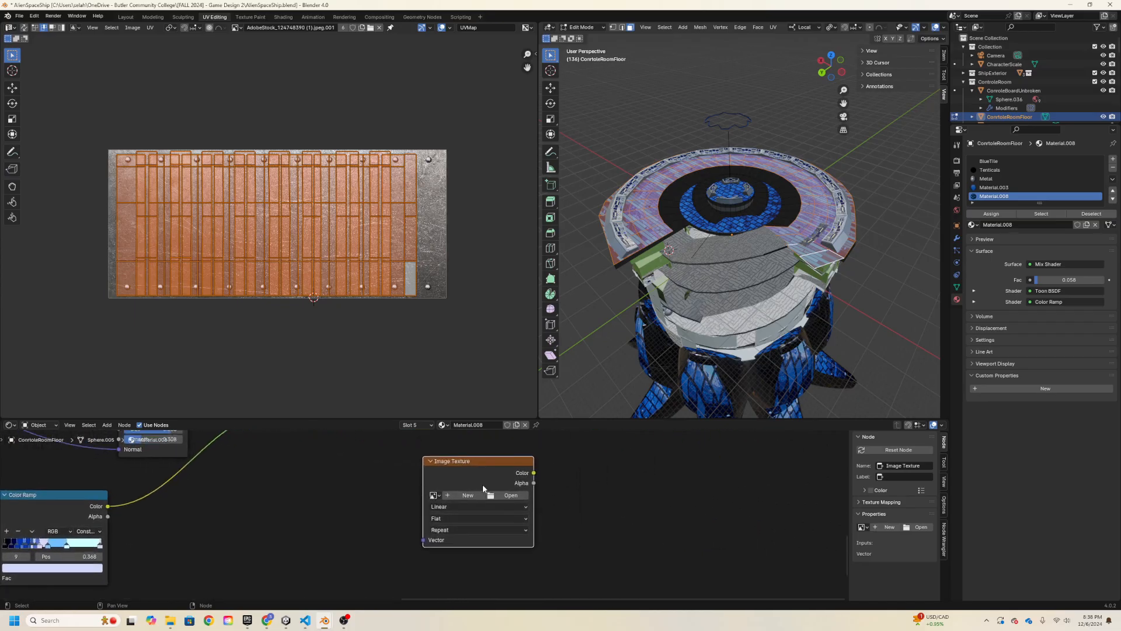
click(447, 496)
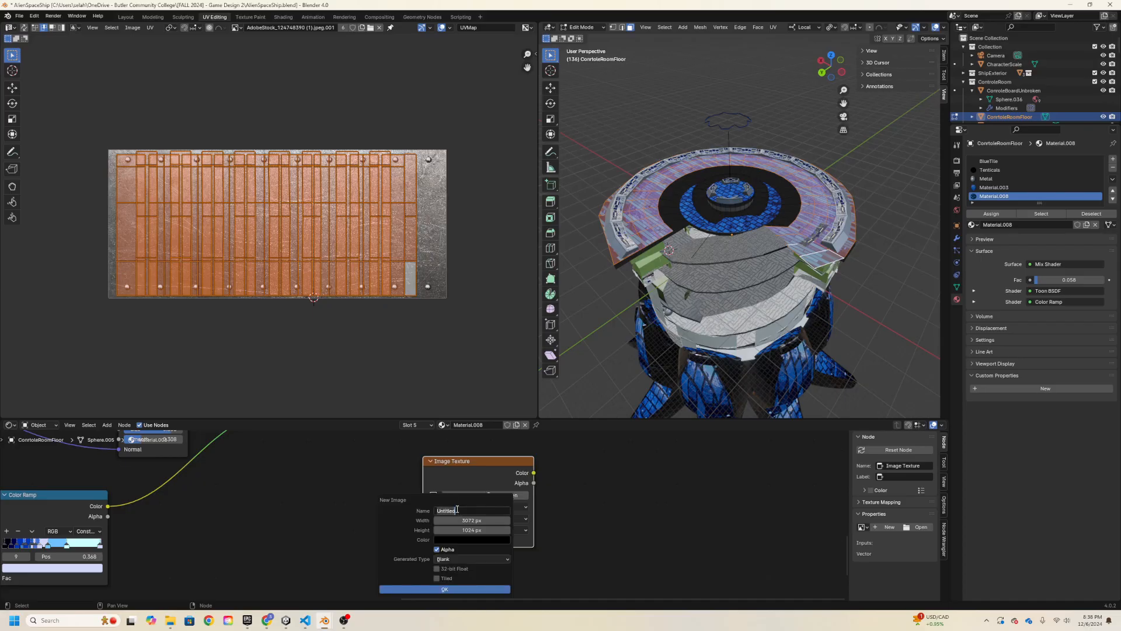
key(BackSpace)
text(Co)
text(Roo)
key(Return)
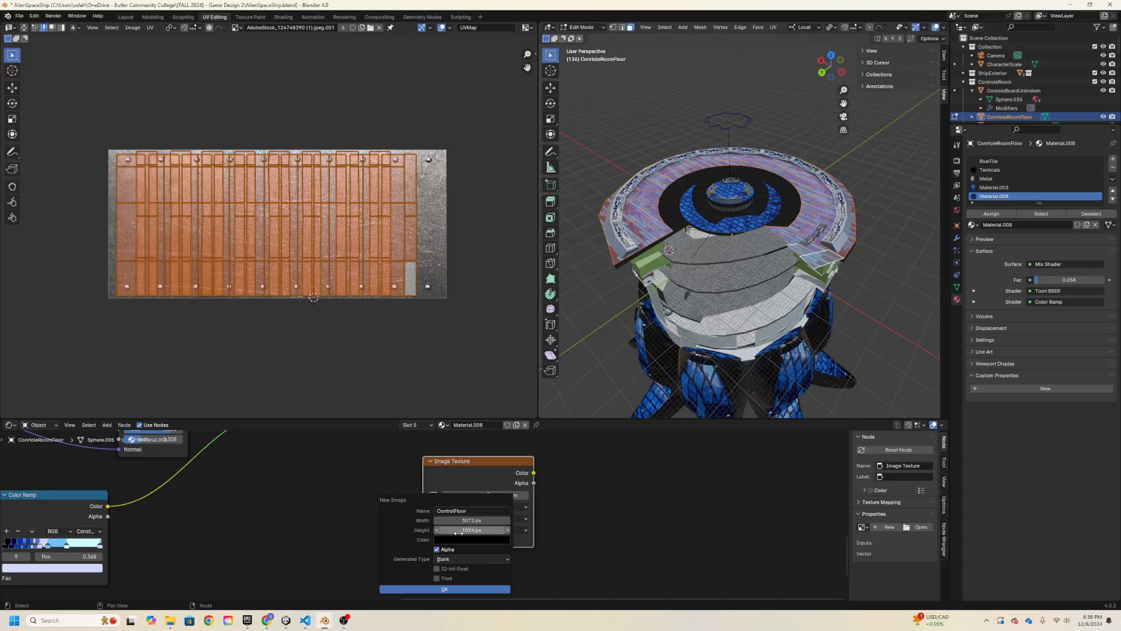
- Double the new image's dimensions to 6144 px wide by 2048 px high and create it
click(459, 521)
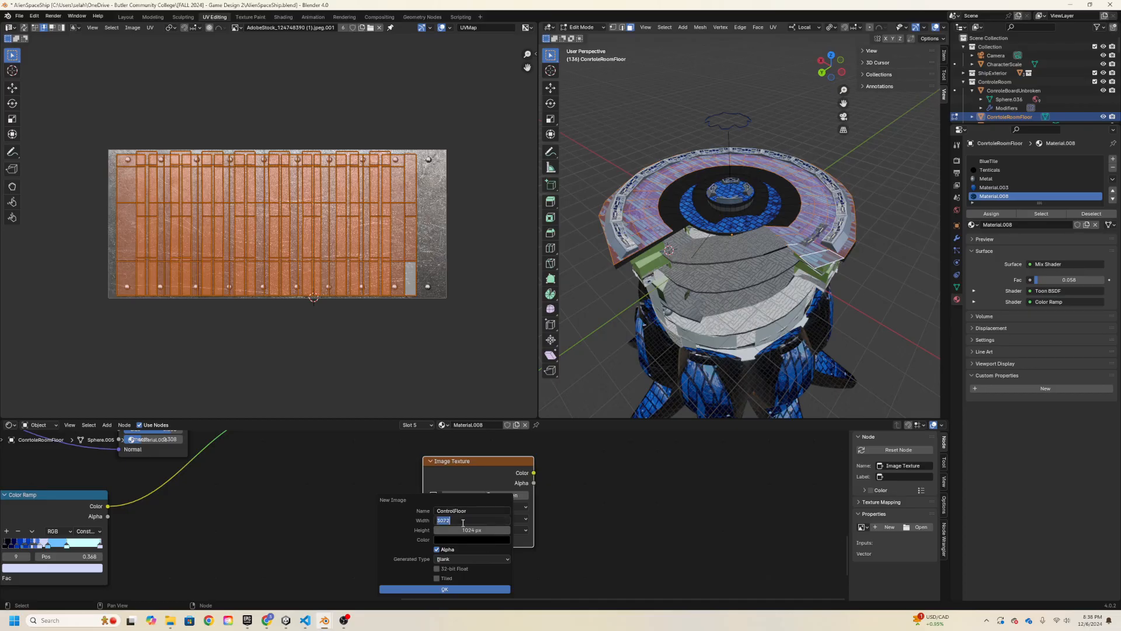
click(466, 530)
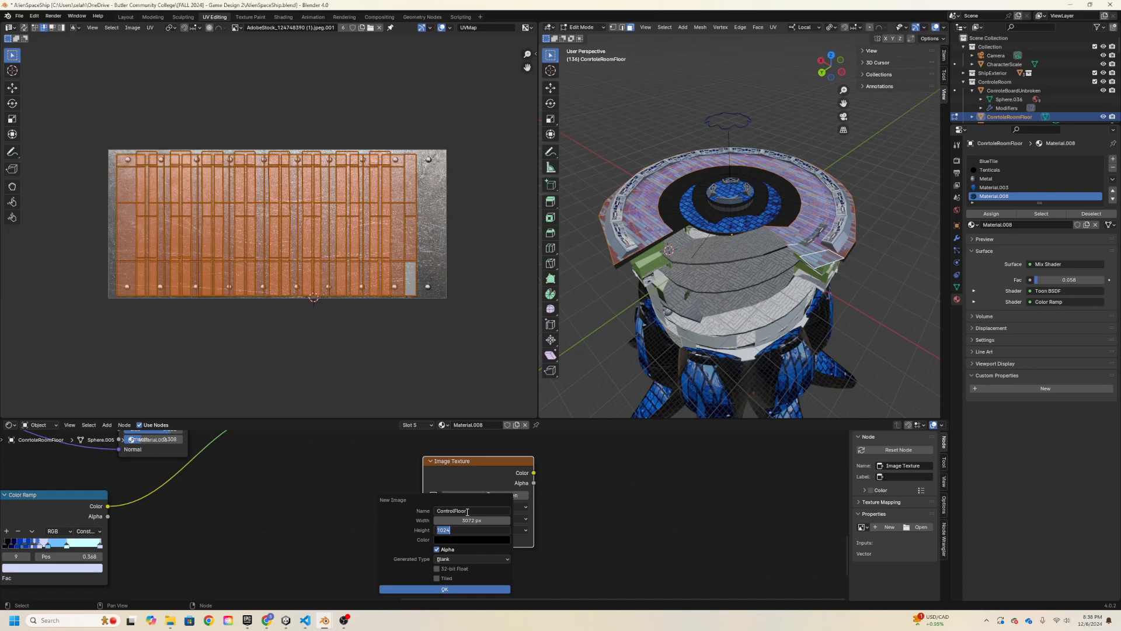
click(465, 520)
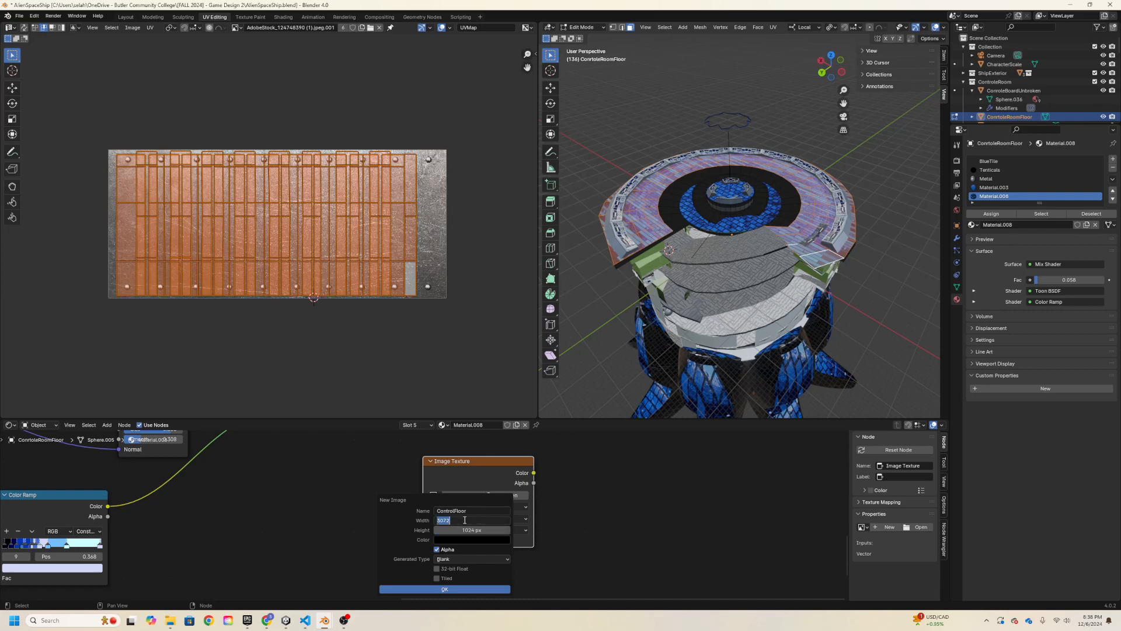
click(451, 521)
text(*2)
click(468, 529)
click(468, 530)
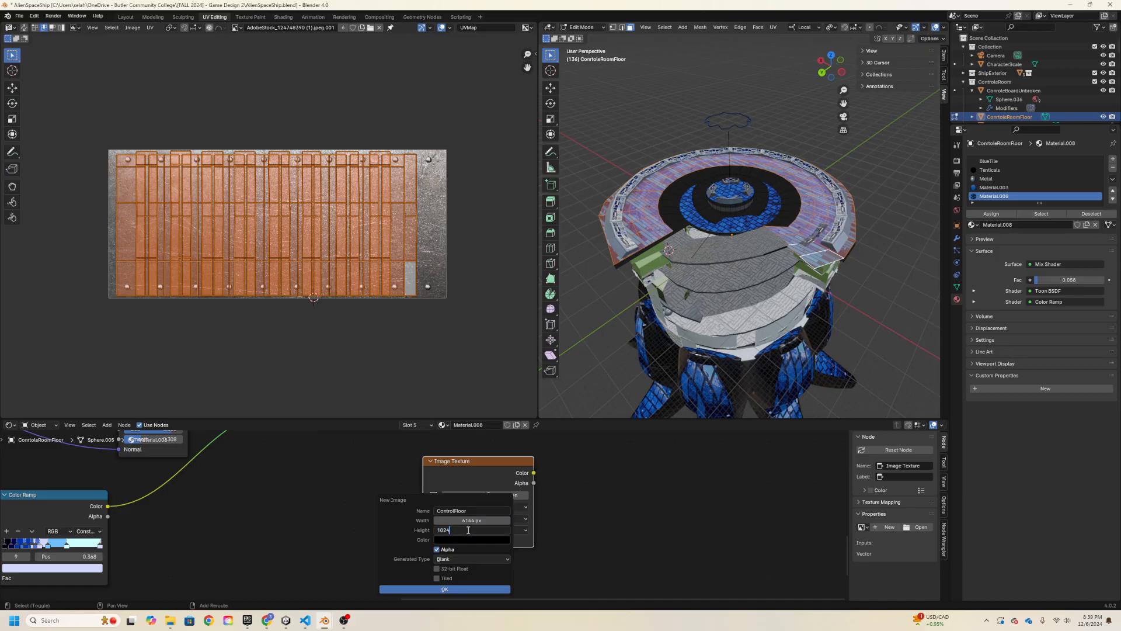
text(*2)
key(Return)
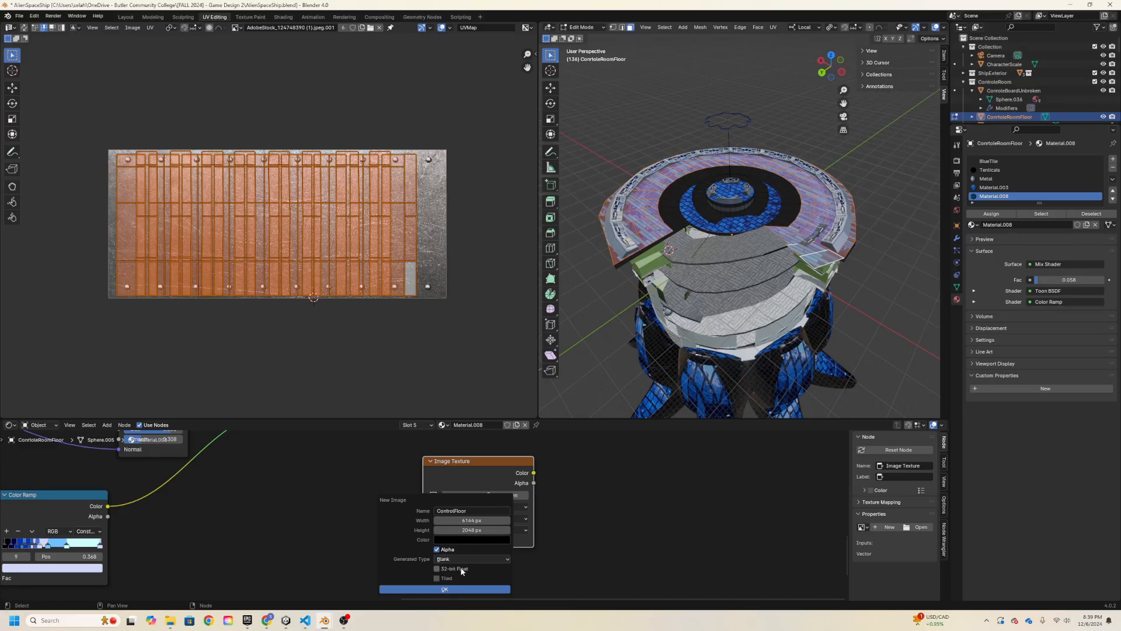
click(461, 589)
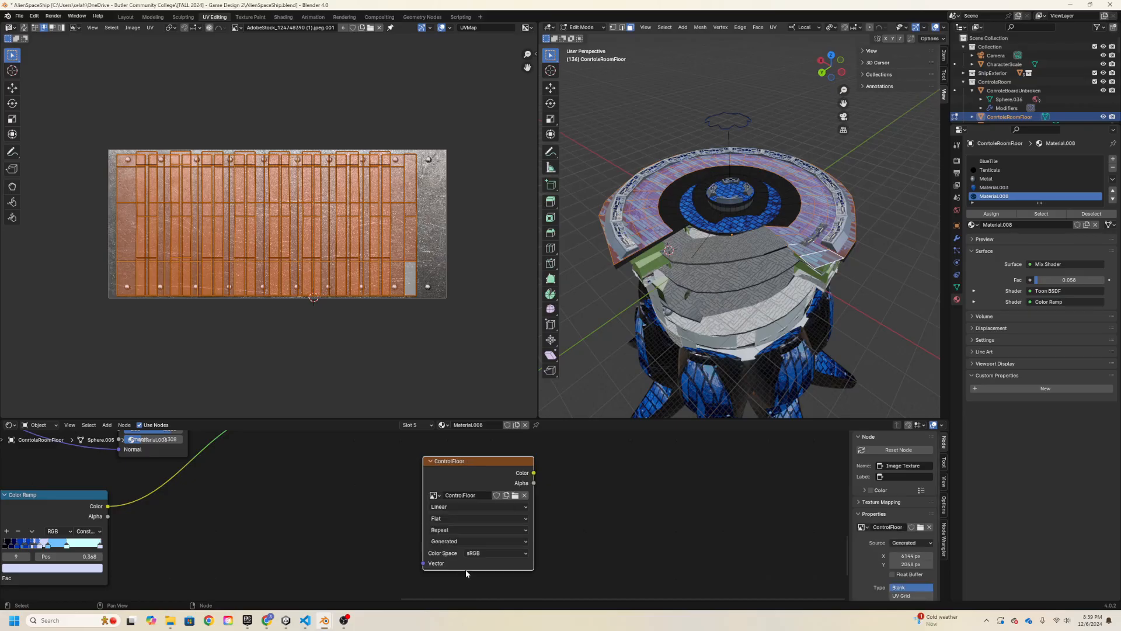
- Show the ControlFloor image behind the floor's UV layout and deselect all UVs
scroll(867, 521, down, 1)
scroll(705, 517, down, 1)
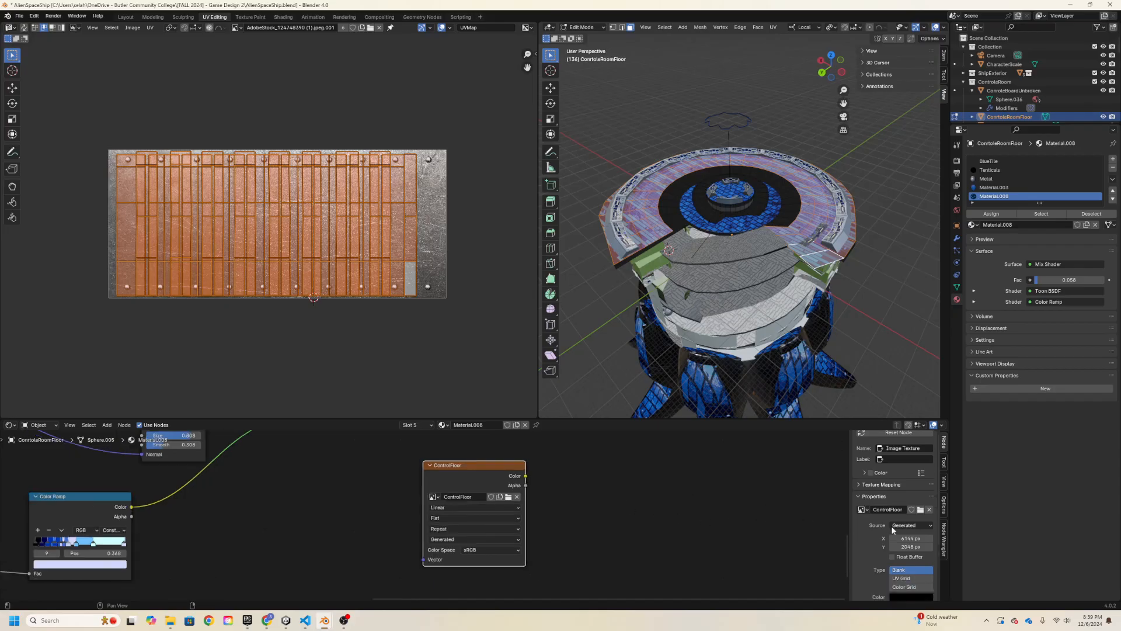
scroll(891, 516, down, 4)
click(236, 27)
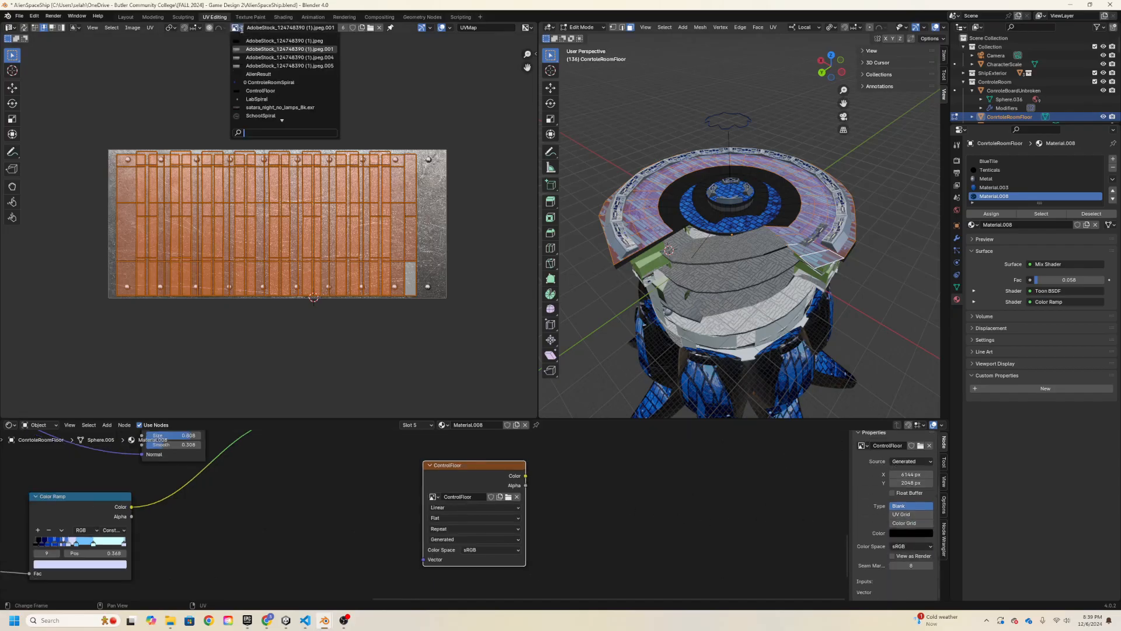
scroll(259, 82, down, 7)
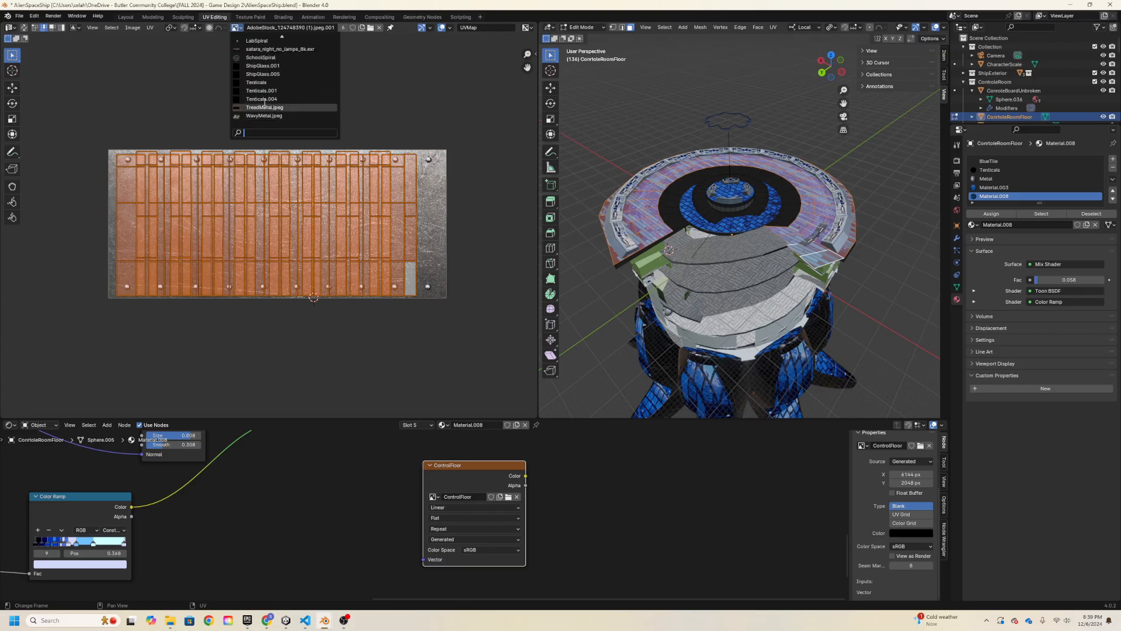
scroll(259, 58, up, 7)
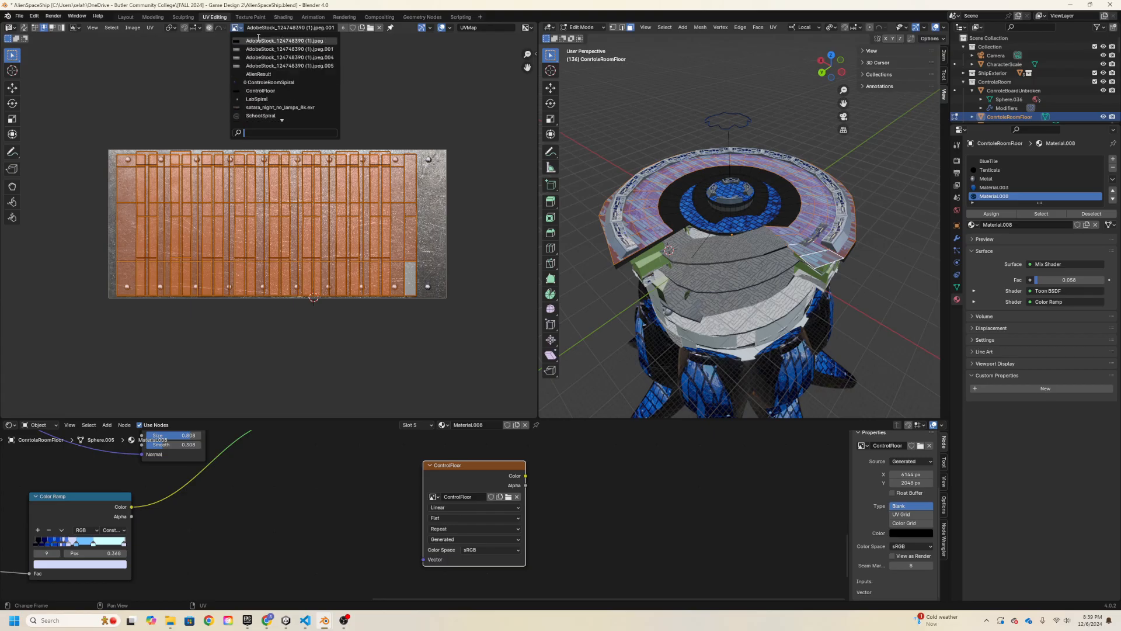
click(266, 89)
scroll(303, 183, down, 7)
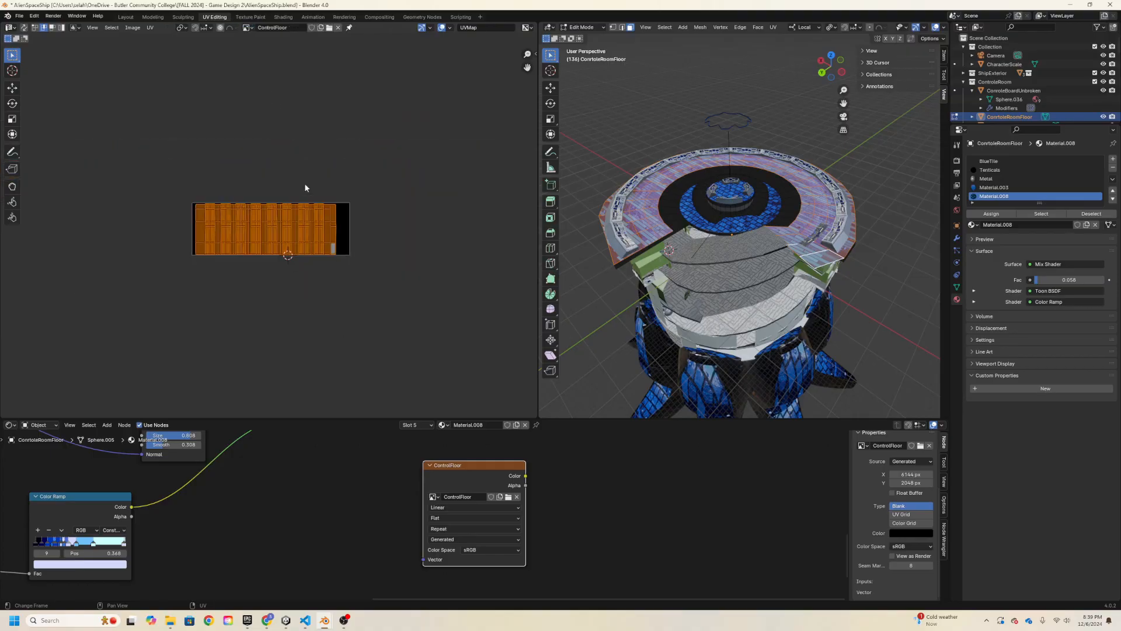
scroll(314, 212, up, 4)
scroll(318, 222, up, 2)
middle_drag(350, 287, 351, 298)
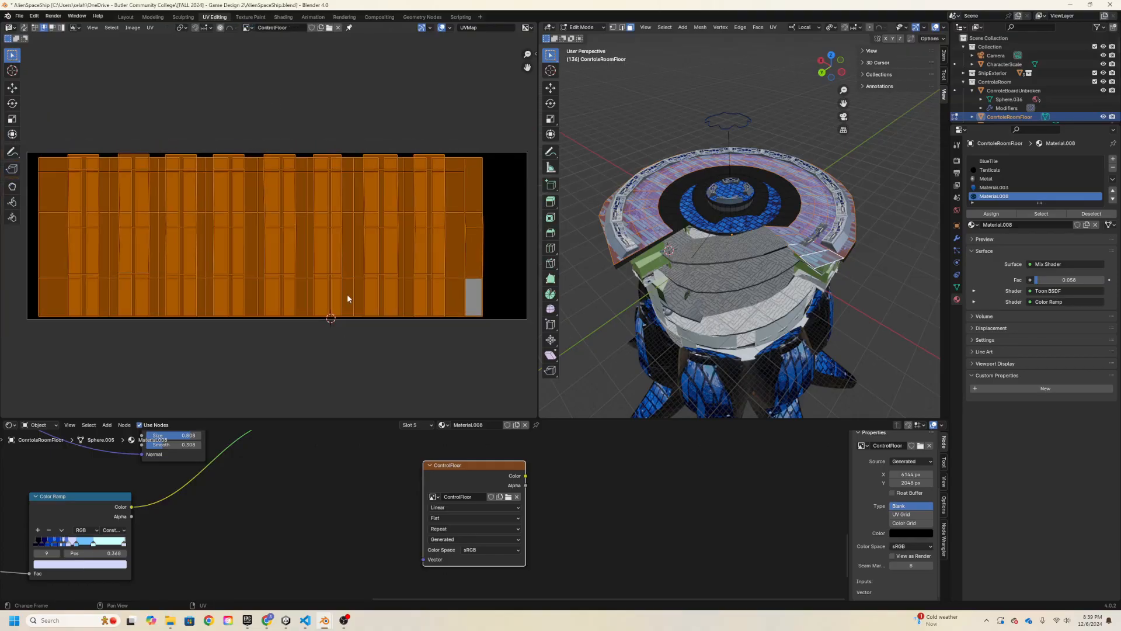
click(360, 377)
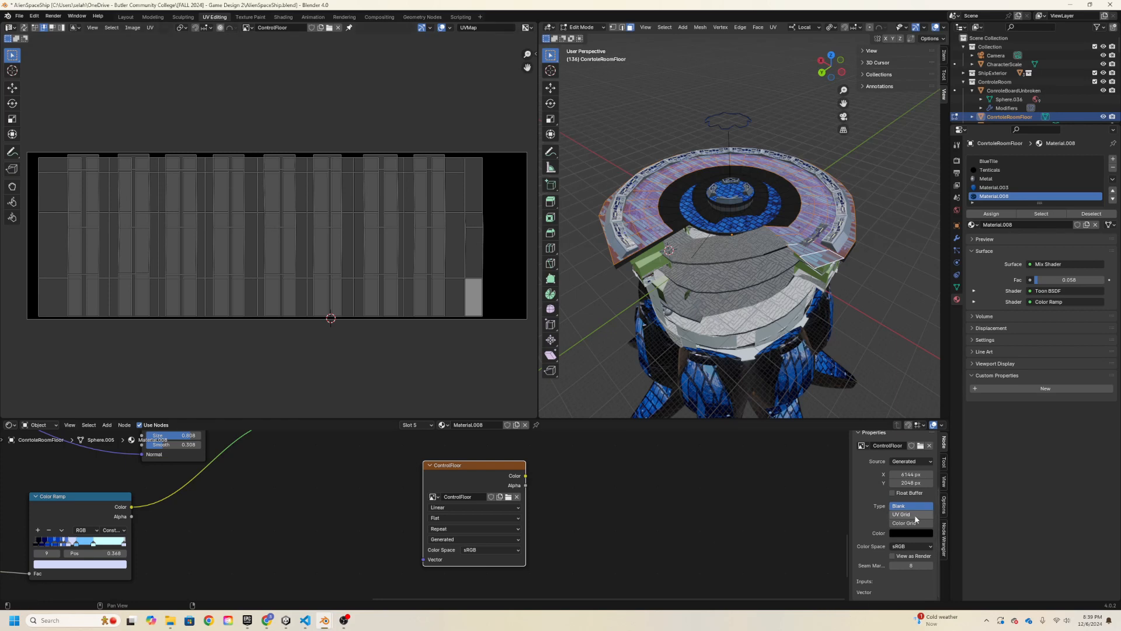
- Try the UV Grid generated type on the ControlFloor image and return it to Blank
click(916, 515)
click(911, 533)
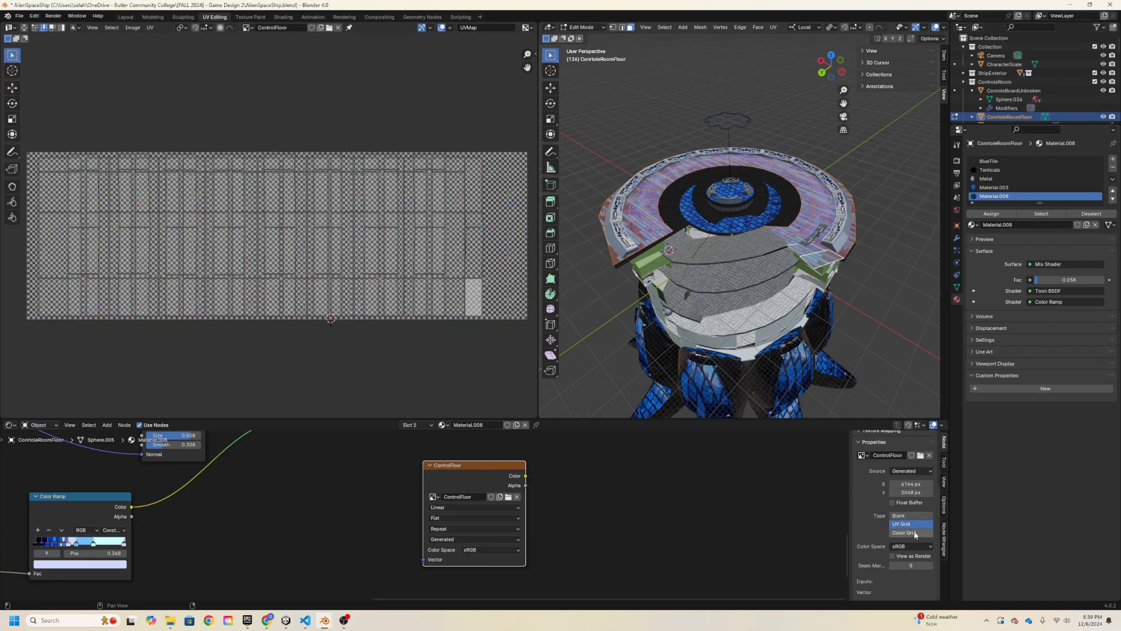
click(912, 517)
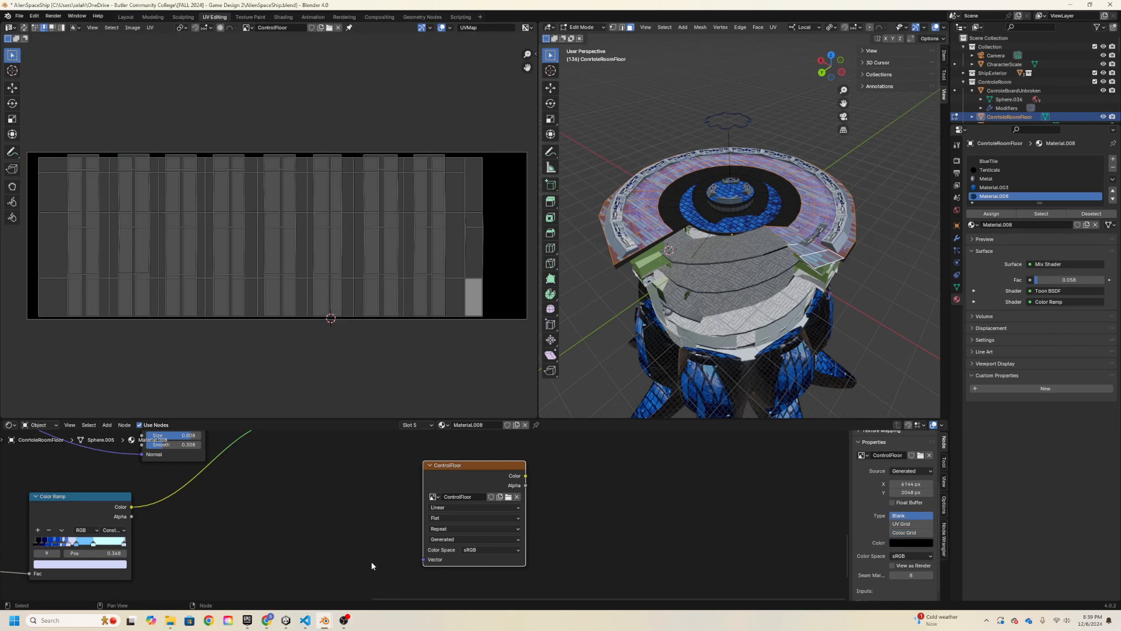
- Select all of the floor's UVs over the ControlFloor image and check the floor briefly in Object Mode
scroll(229, 264, down, 1)
click(306, 323)
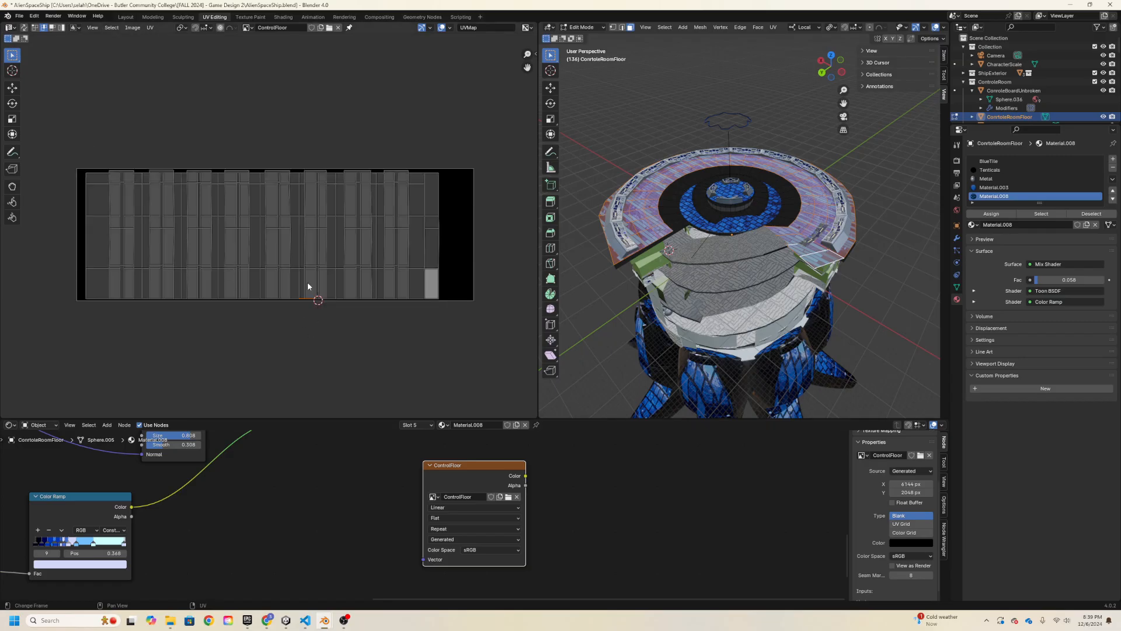
click(433, 357)
middle_drag(624, 323, 617, 312)
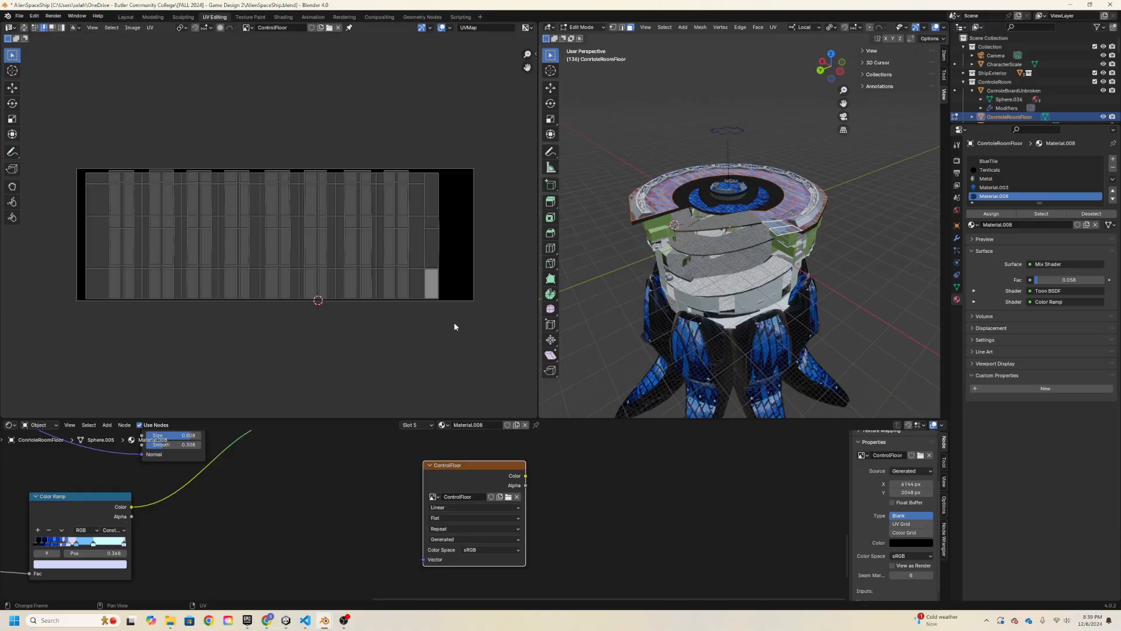
scroll(424, 390, down, 1)
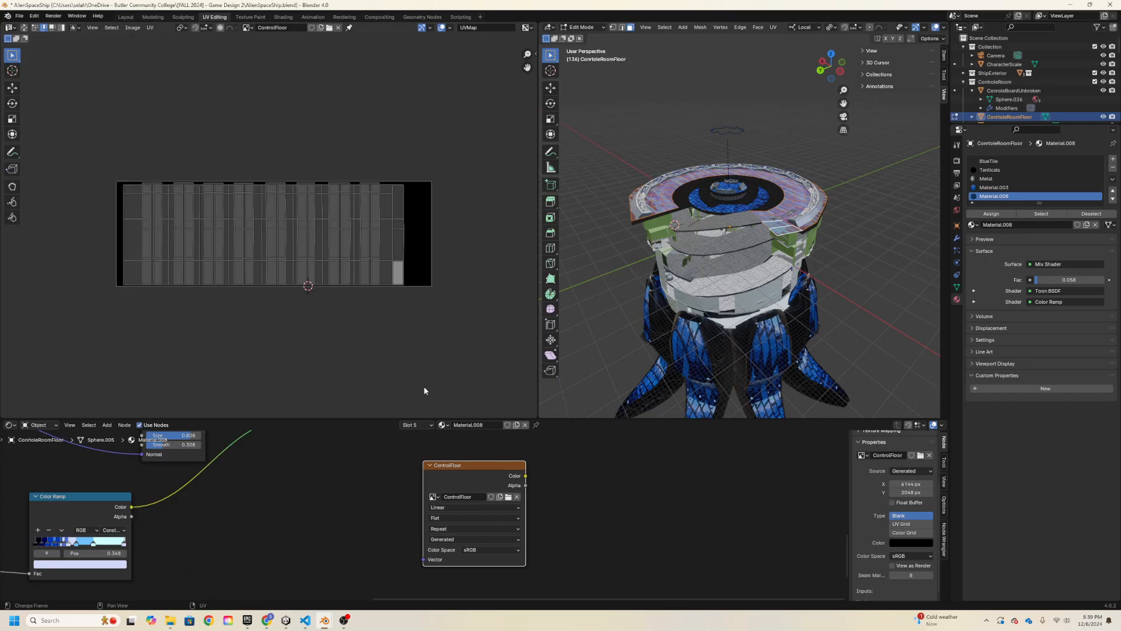
scroll(502, 517, down, 3)
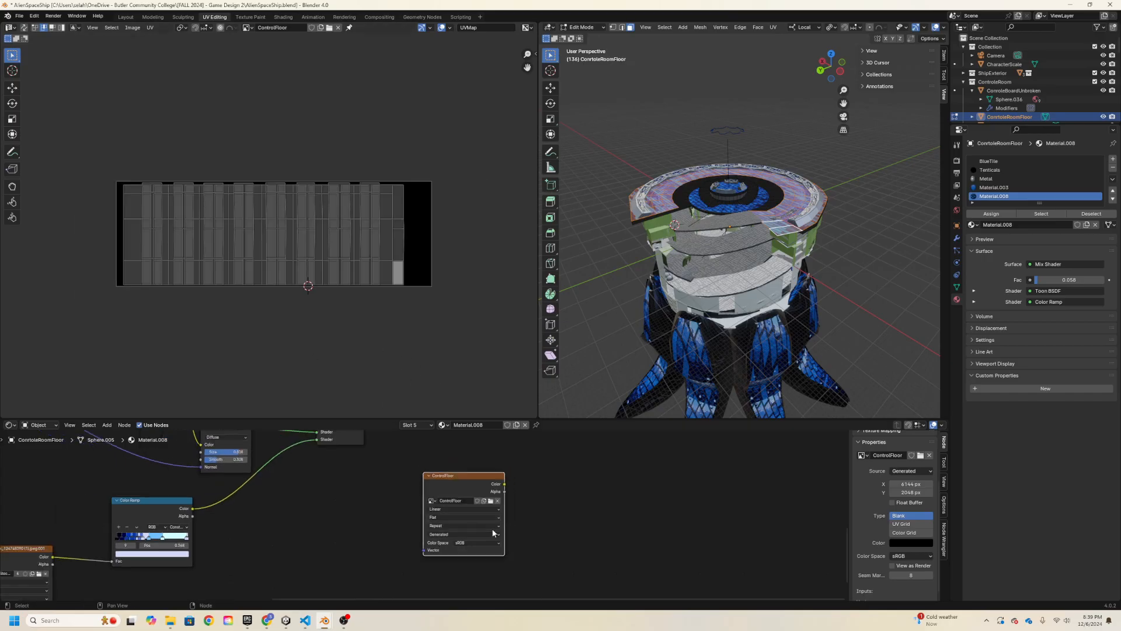
scroll(482, 517, down, 1)
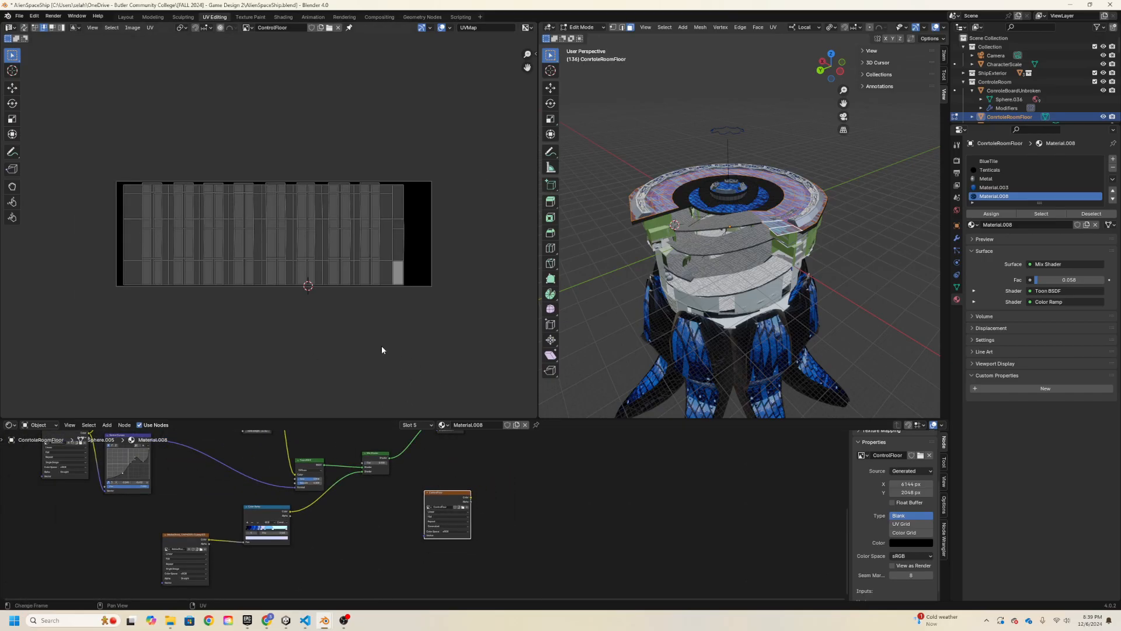
key(a)
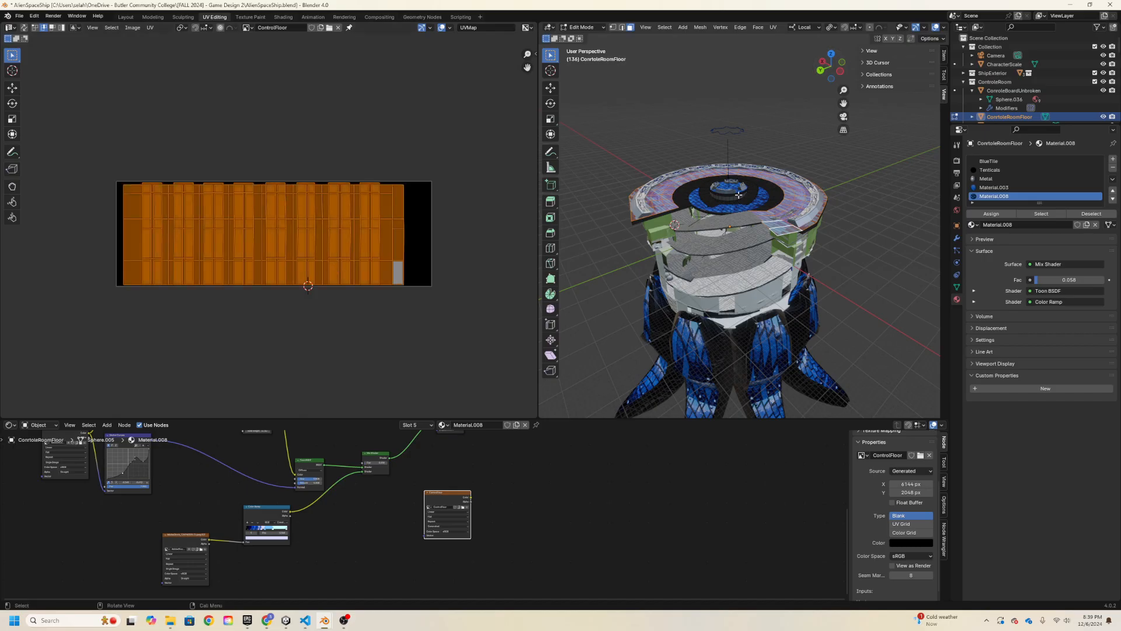
scroll(739, 194, up, 2)
key(Tab)
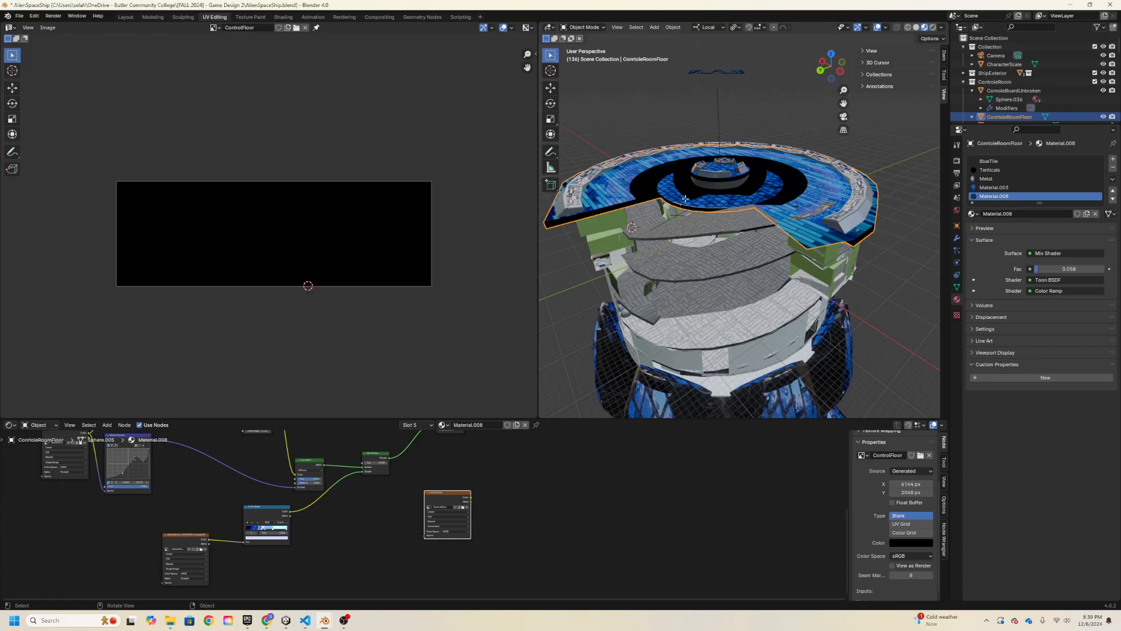
key(Tab)
- Show the Cycles bake settings and keep the Diffuse bake type, viewed from Above Surface, with only the Color contribution
click(957, 160)
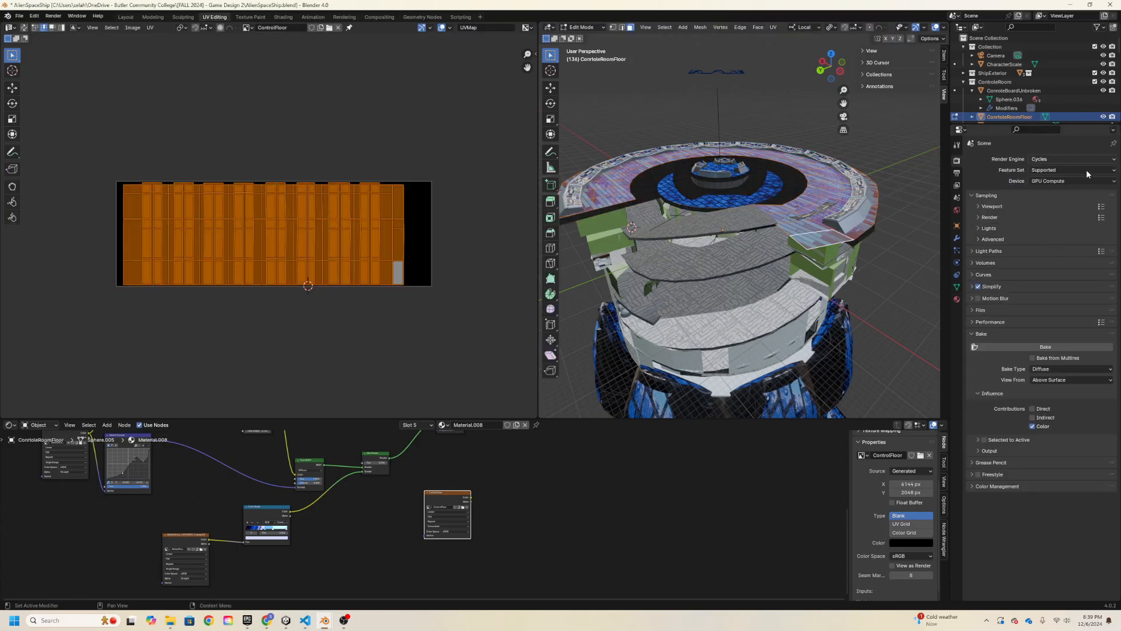
click(1042, 368)
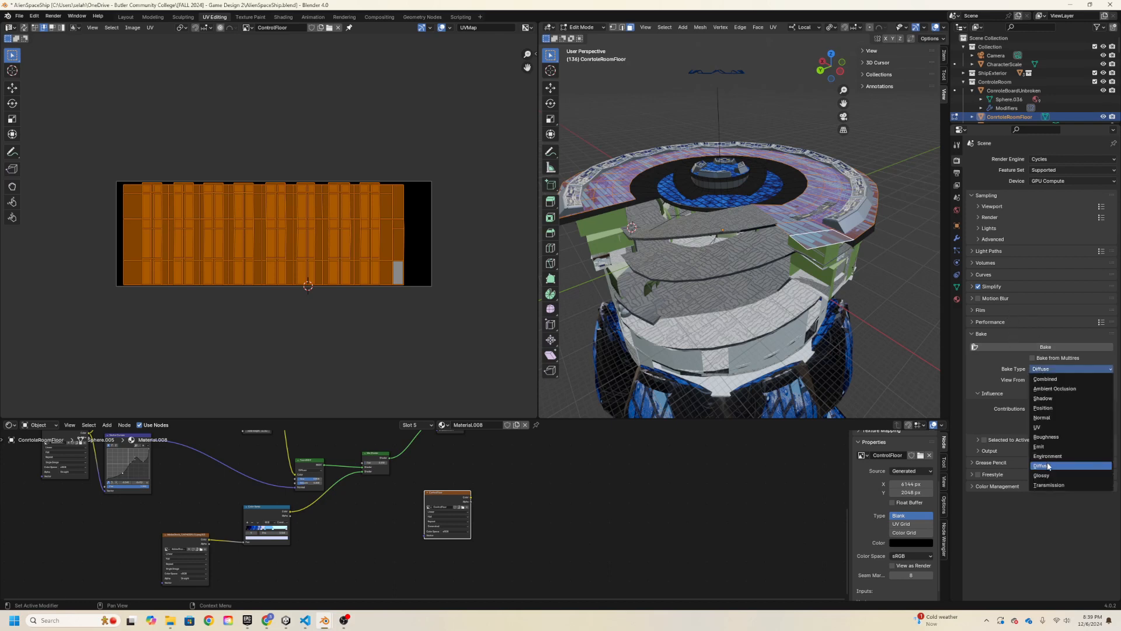
click(1047, 370)
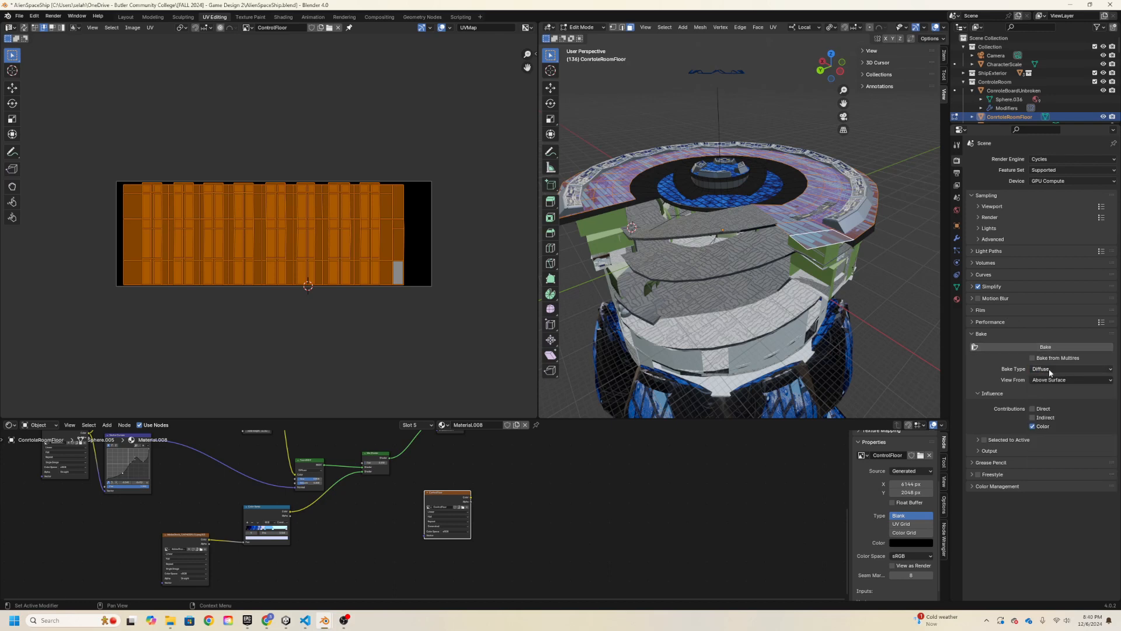
click(1051, 380)
click(1054, 378)
click(1054, 378)
click(1053, 379)
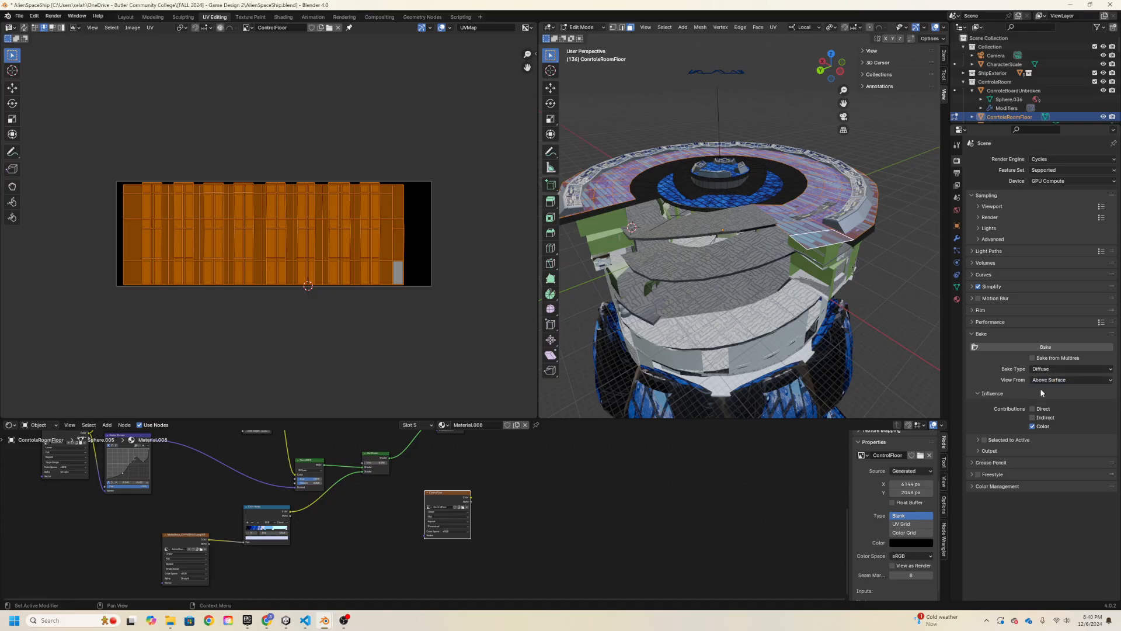
click(1032, 416)
click(1033, 417)
- Check the output file format options and leave the format at PNG
click(956, 173)
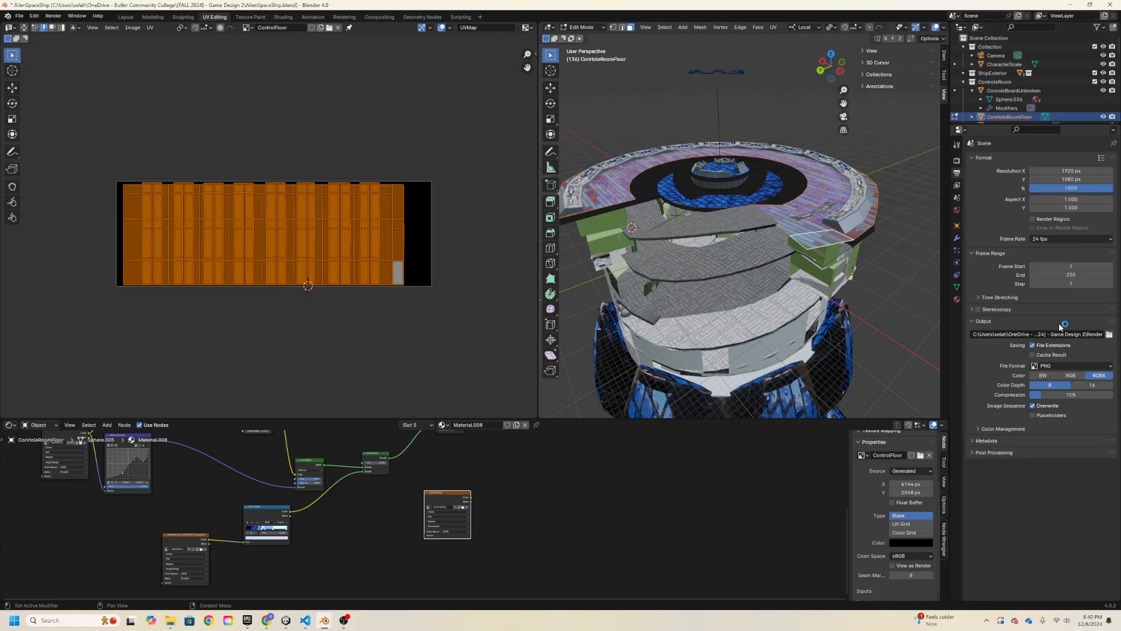
click(1054, 366)
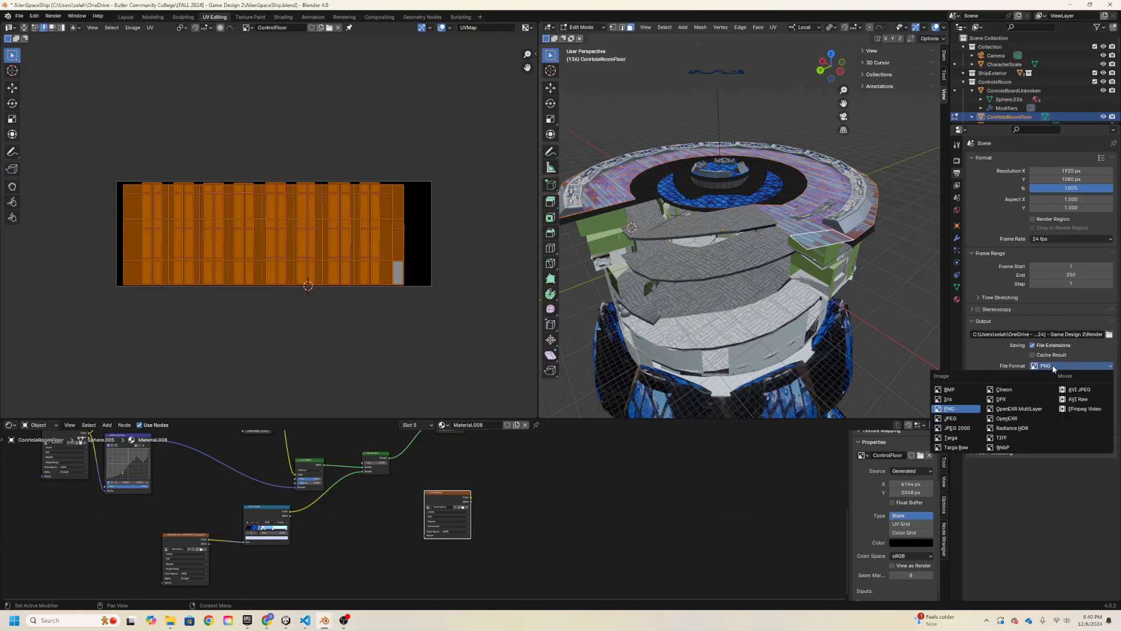
click(1054, 367)
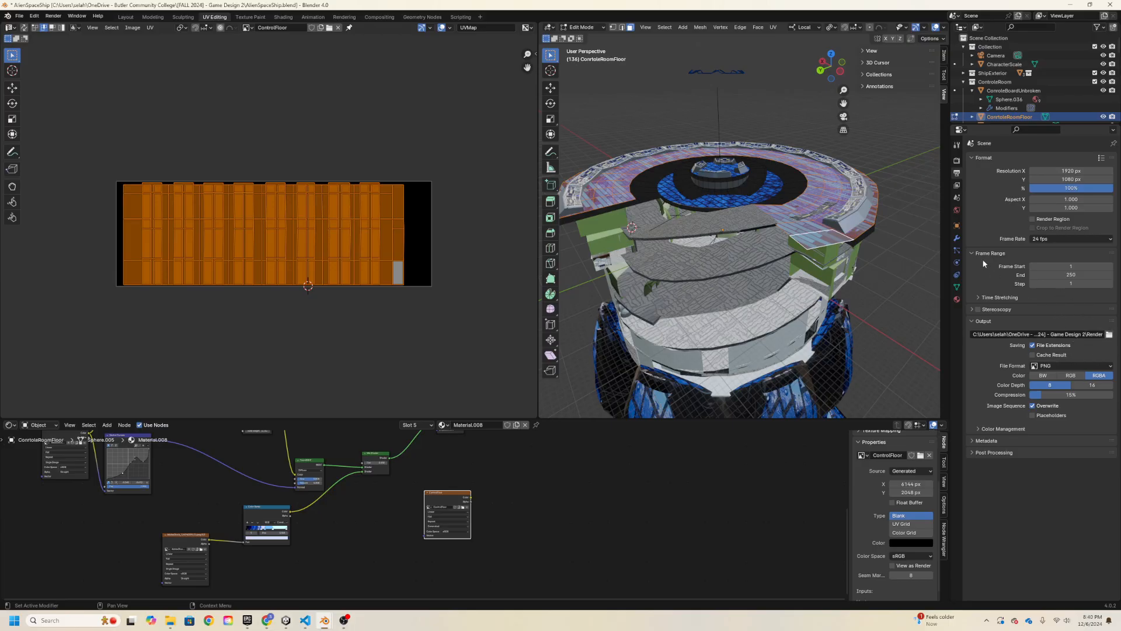
- Bake the control room floor's diffuse color into the ControlFloor image
click(956, 160)
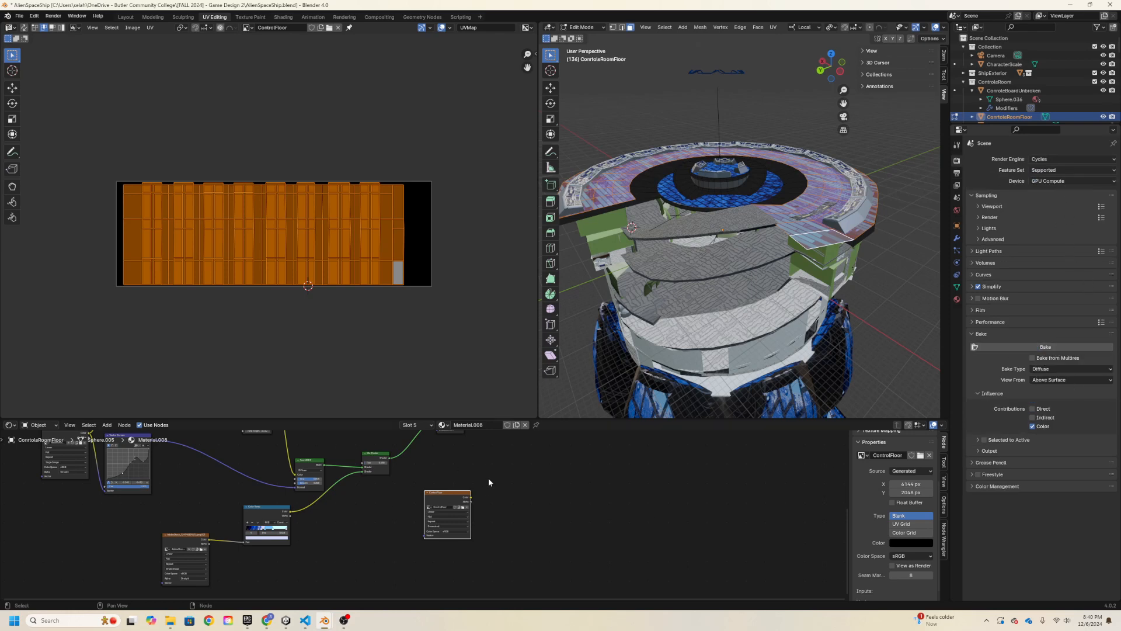
click(1007, 347)
middle_drag(234, 468, 289, 477)
middle_drag(528, 565, 461, 538)
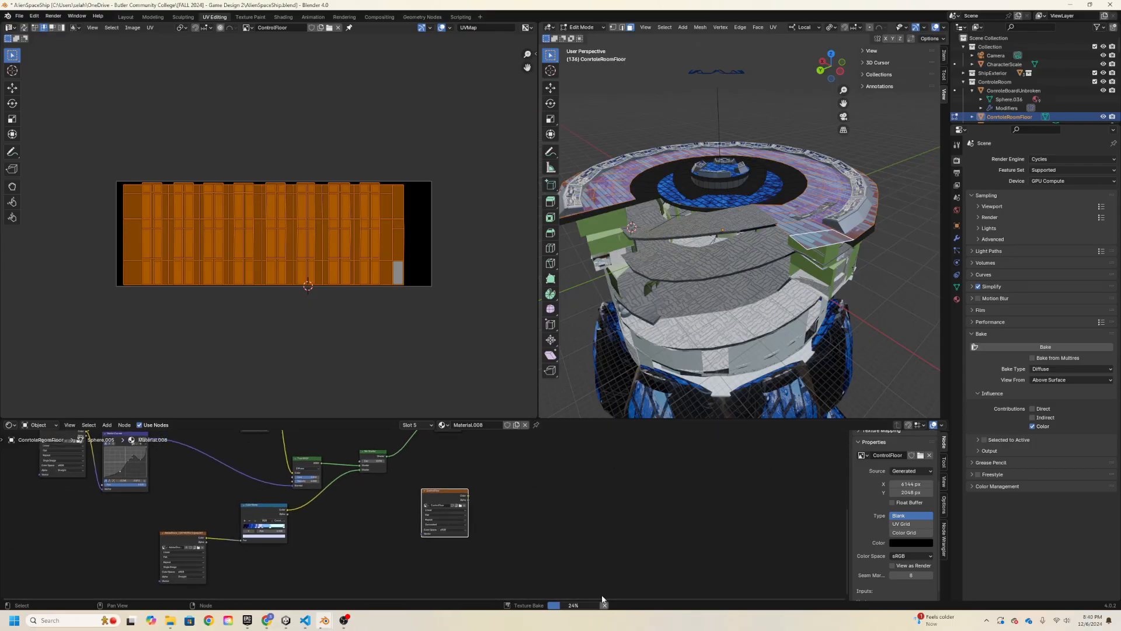
scroll(533, 542, down, 1)
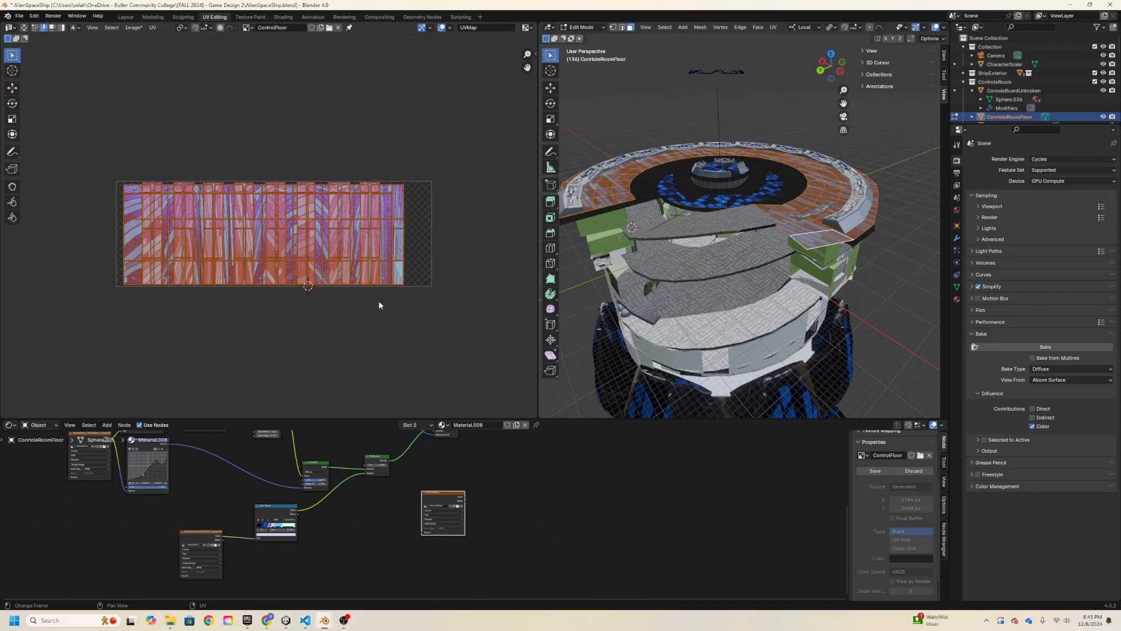
- Deselect the floor's UVs to inspect the baked image and the model, and switch to Object Mode
middle_drag(759, 290, 750, 251)
scroll(321, 313, up, 3)
scroll(321, 315, down, 2)
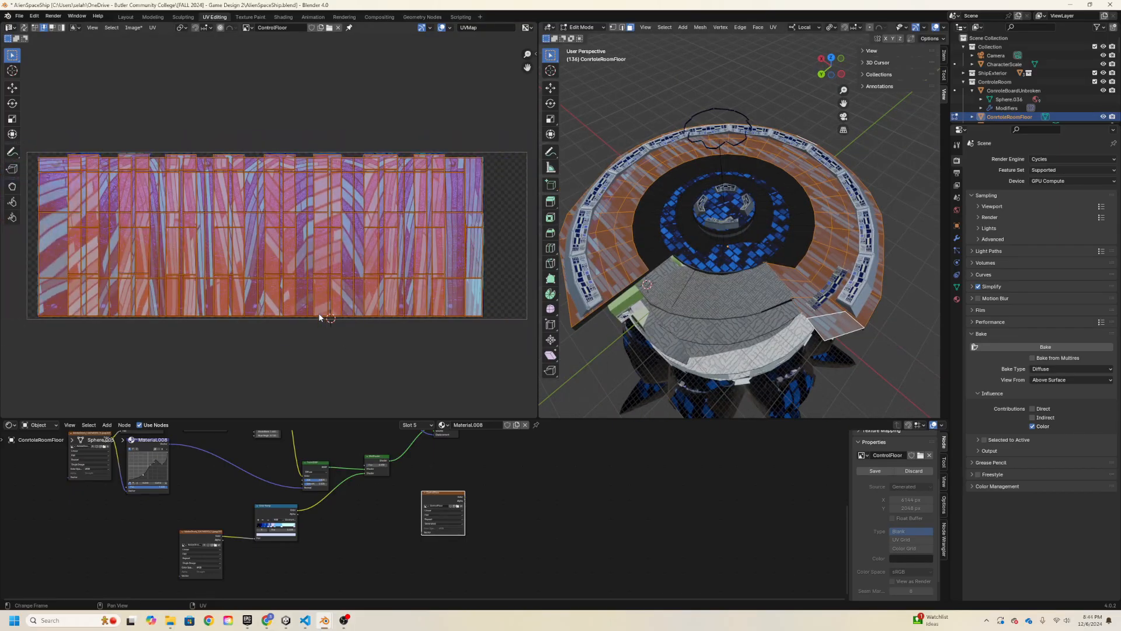
click(319, 334)
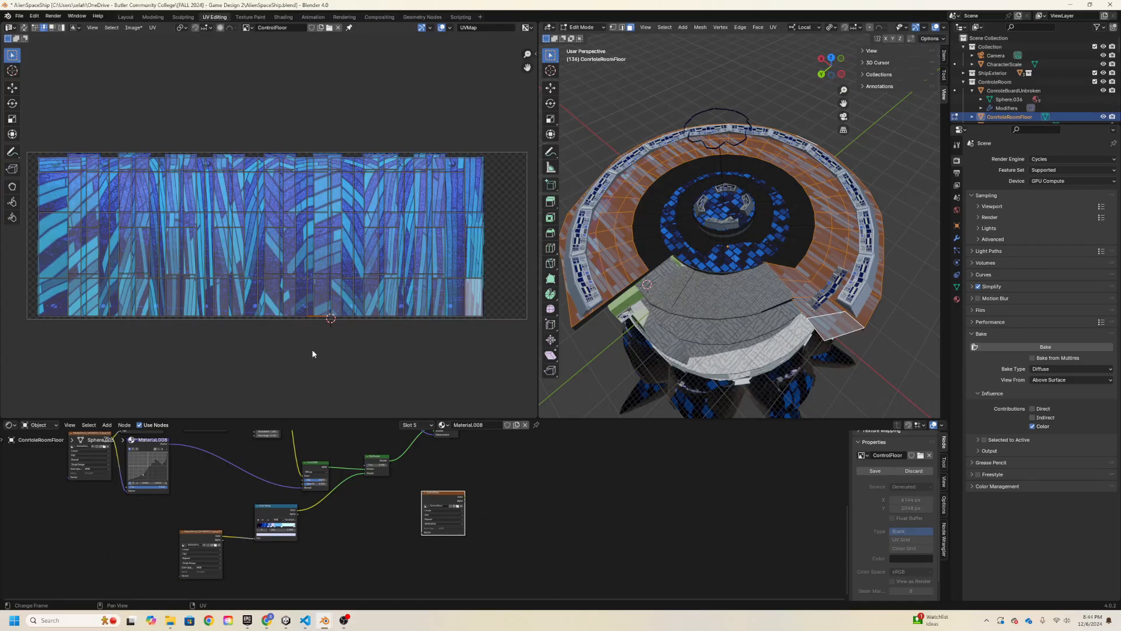
middle_drag(735, 280, 762, 277)
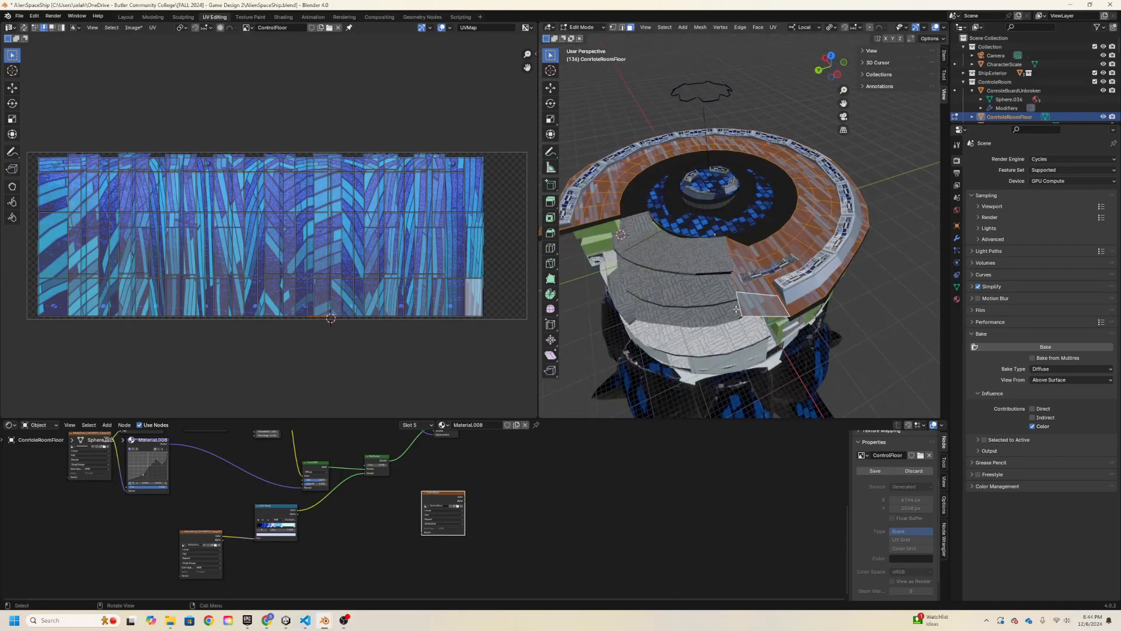
key(grave)
key(Escape)
key(Tab)
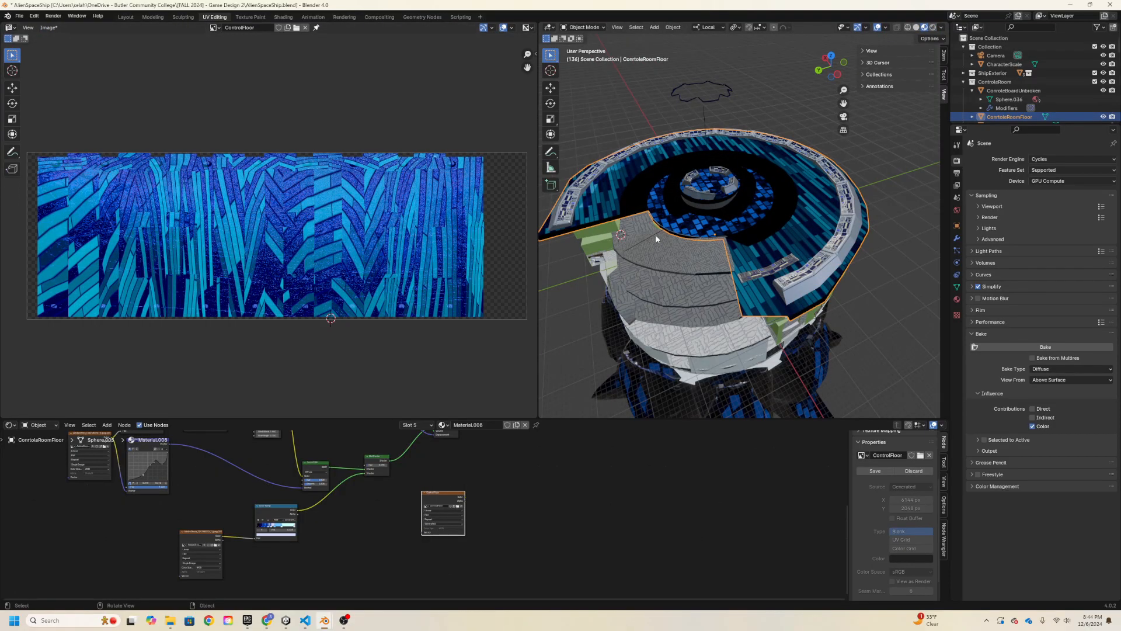
click(219, 28)
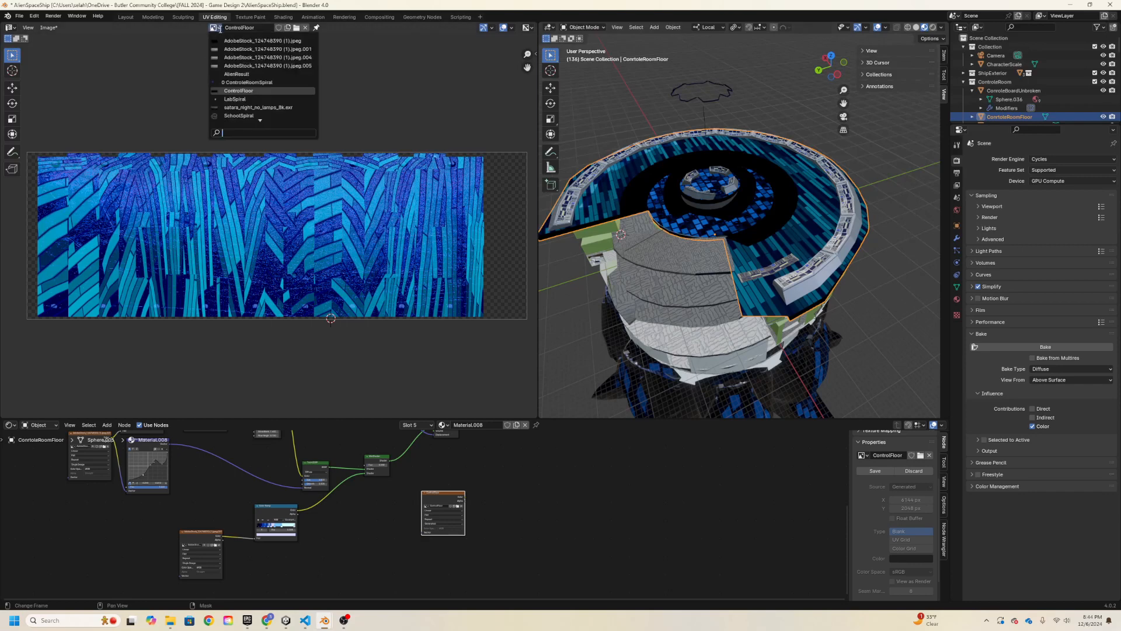
click(240, 49)
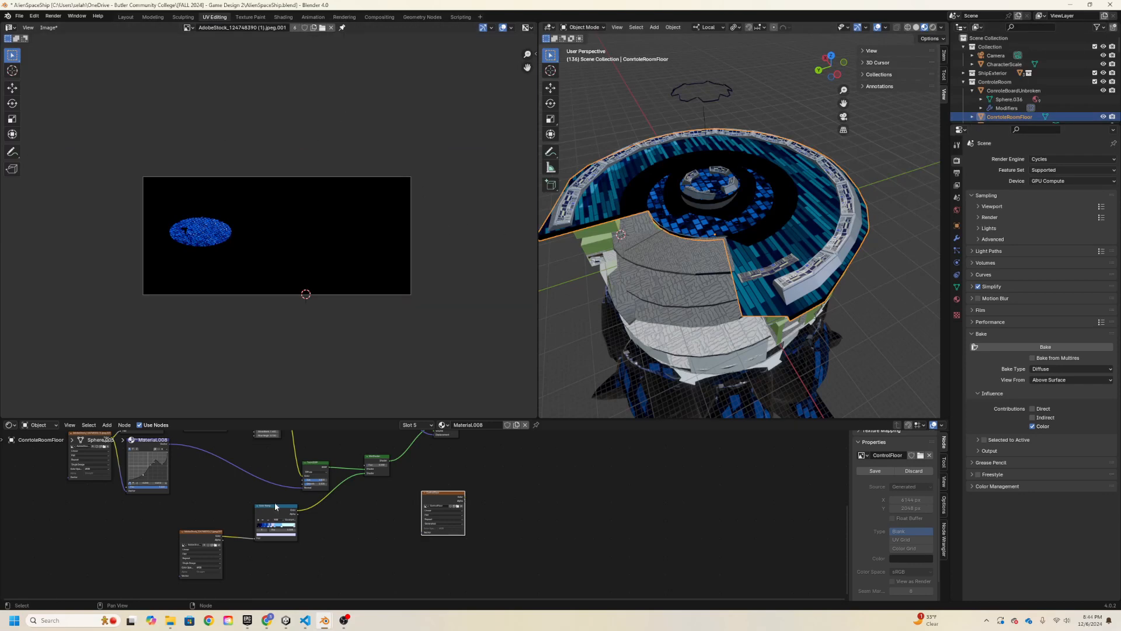
middle_drag(103, 447, 150, 480)
click(150, 480)
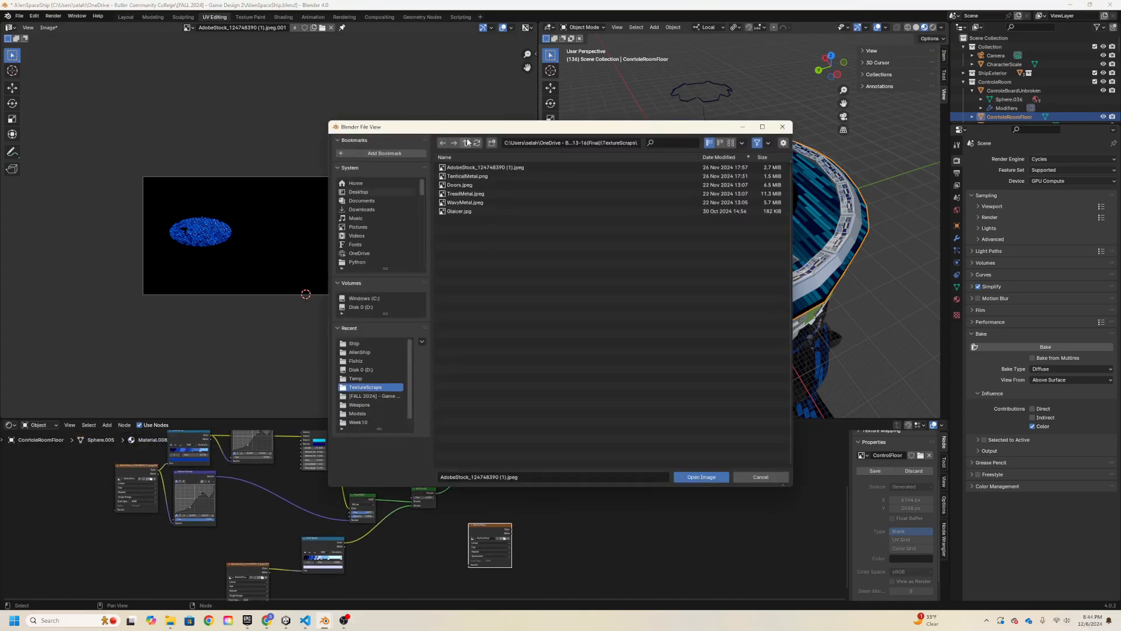
click(716, 478)
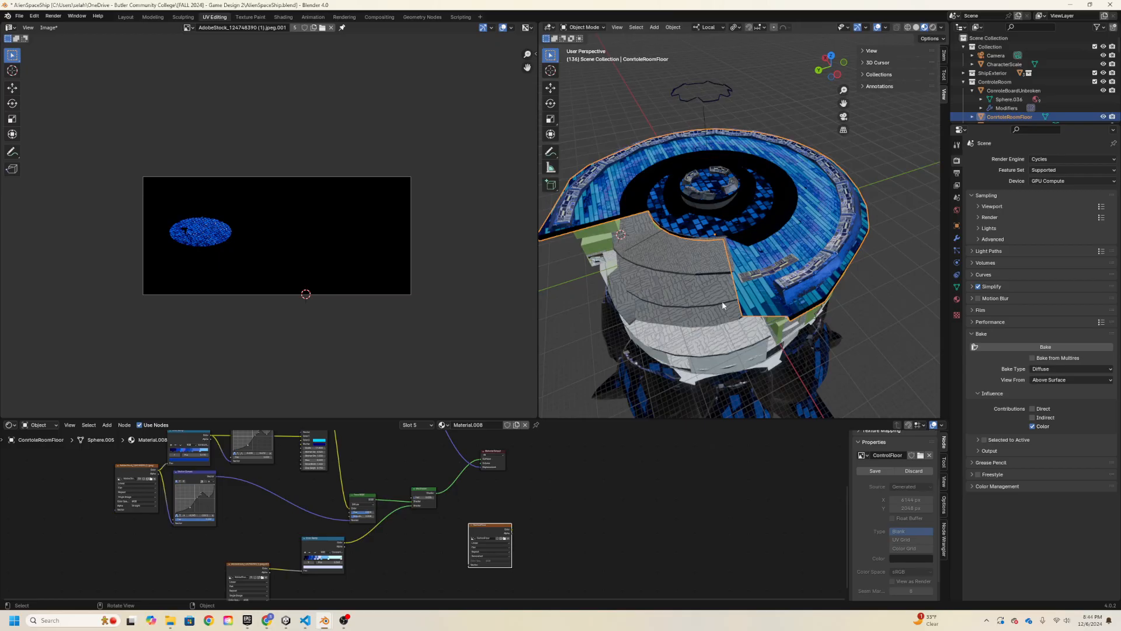
middle_drag(758, 222, 750, 230)
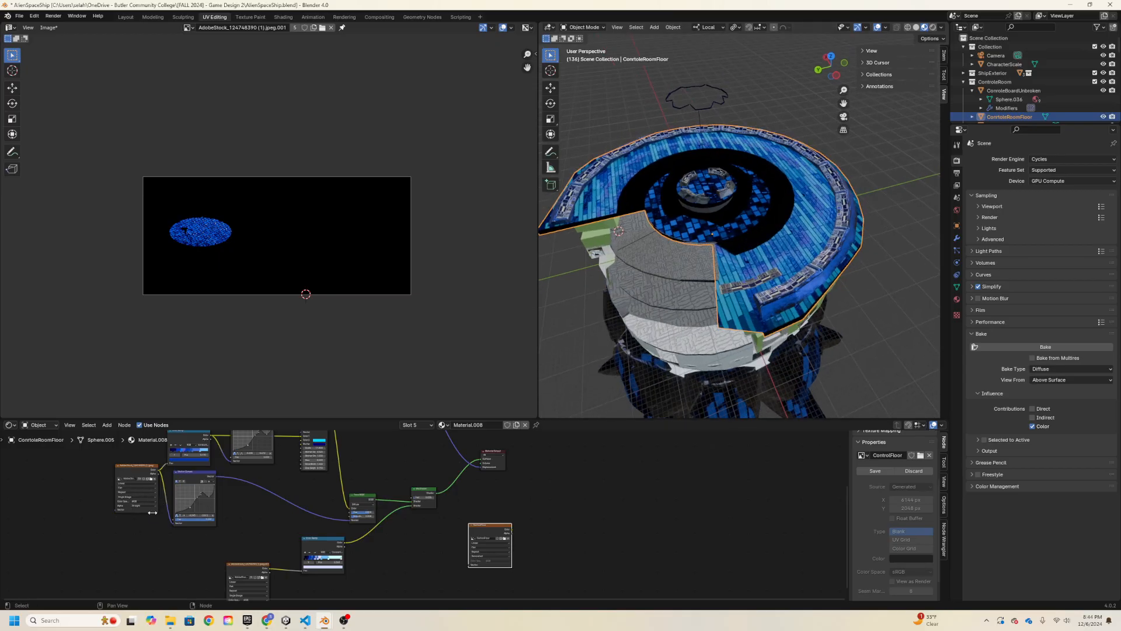
middle_drag(744, 219, 601, 262)
- Move the Material Output node away from the shader nodes and place the ControlFloor image node beyond it
drag(491, 528, 472, 526)
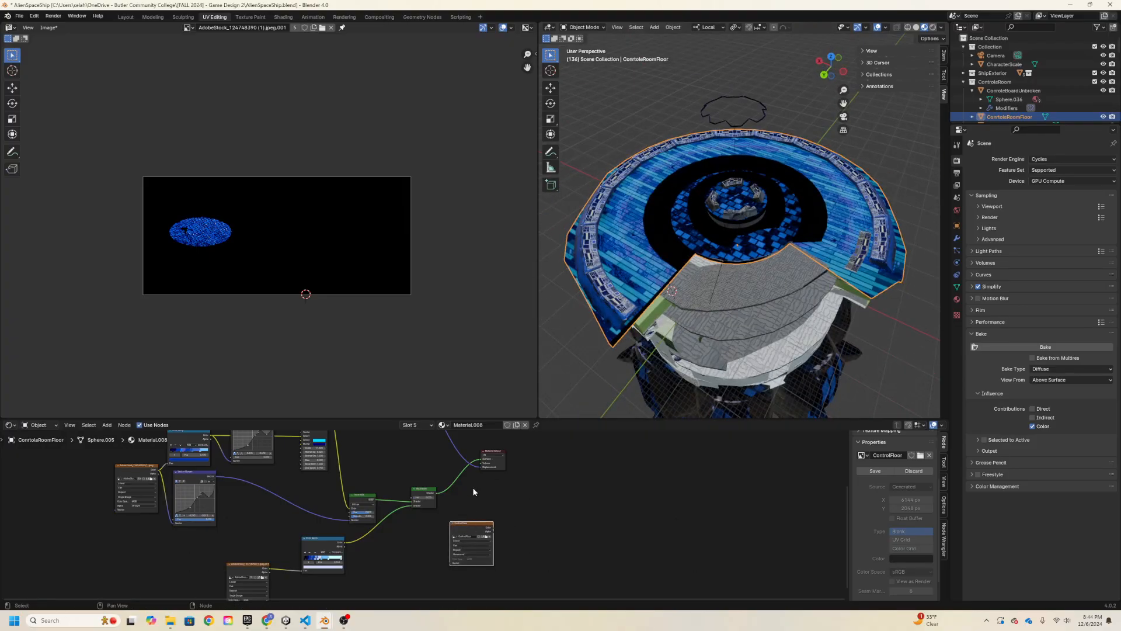
drag(495, 457, 564, 457)
middle_drag(390, 488, 285, 588)
scroll(399, 558, down, 3)
scroll(414, 560, up, 2)
scroll(280, 571, up, 1)
scroll(260, 514, up, 1)
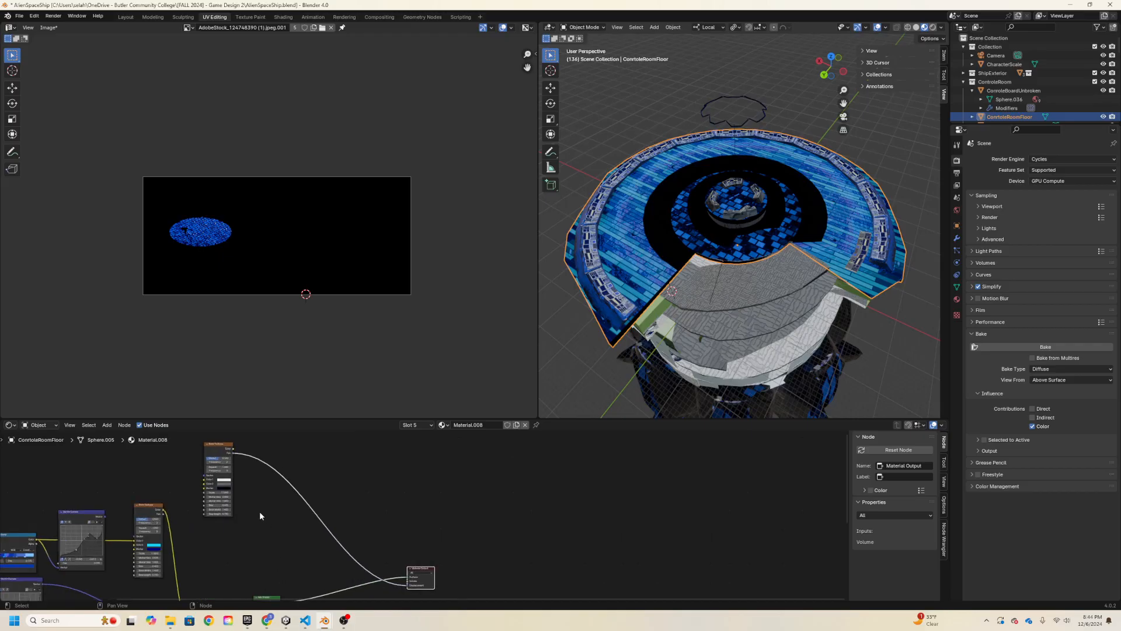
middle_drag(258, 508, 289, 512)
scroll(245, 485, down, 1)
scroll(314, 540, down, 1)
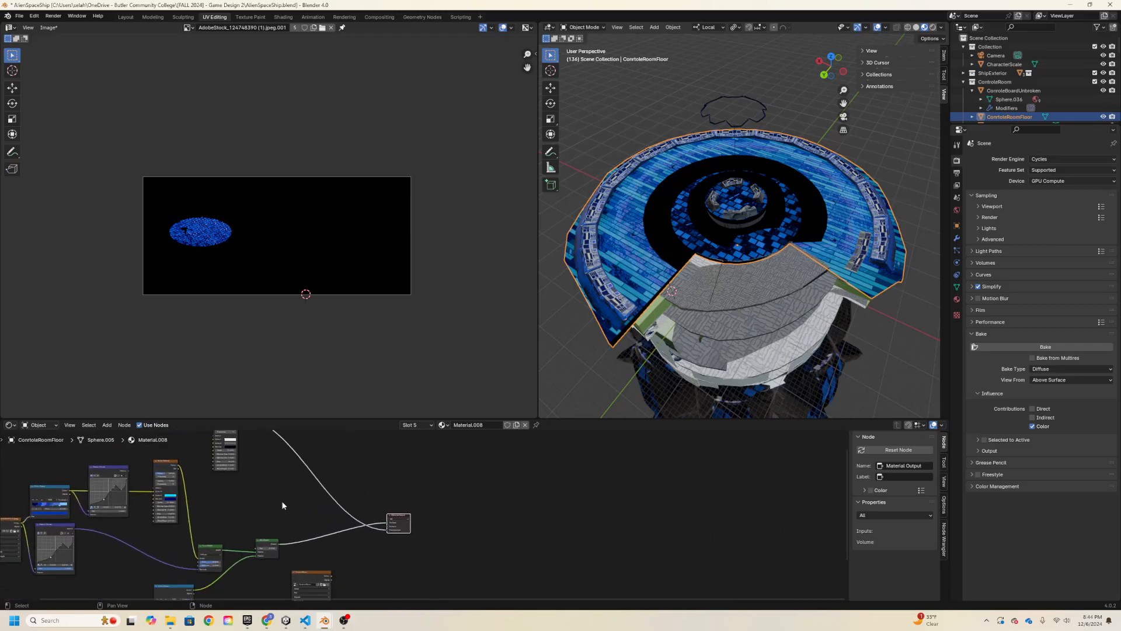
drag(307, 577, 496, 492)
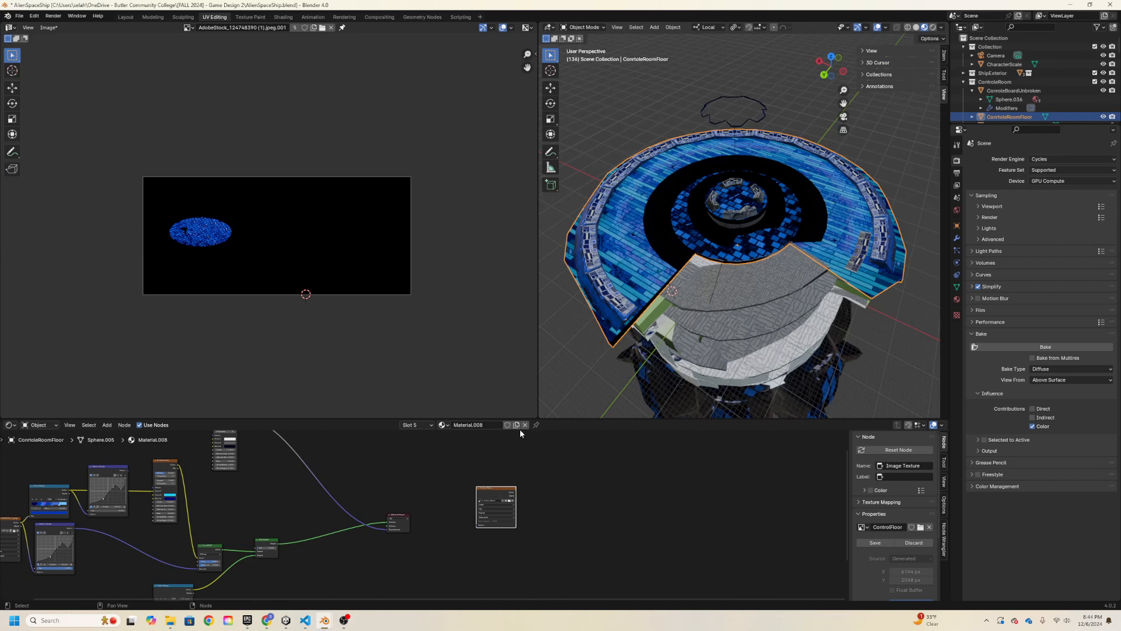
- Rename Material.008 to ControlRoomTile and duplicate it as a separate material named ControlRoomFloorBaked
text(ControlRoomTile)
key(Return)
click(516, 425)
click(492, 425)
click(493, 424)
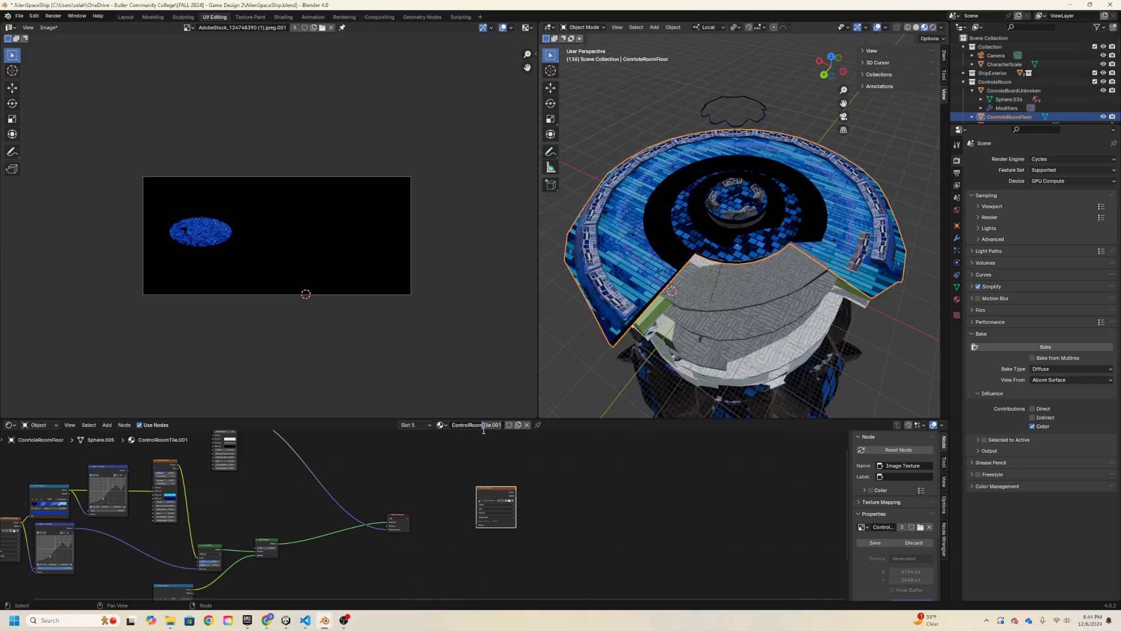
text(FloorBaked)
key(Return)
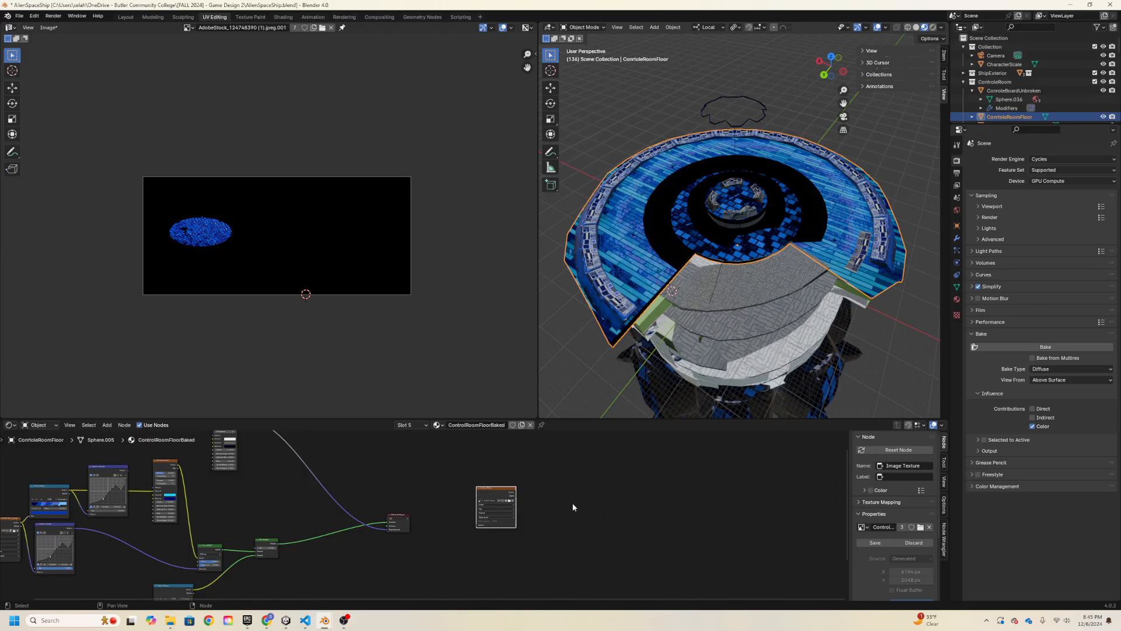
- Display the baked ControlFloor image in the image editor
scroll(498, 502, down, 1)
middle_drag(503, 503, 483, 485)
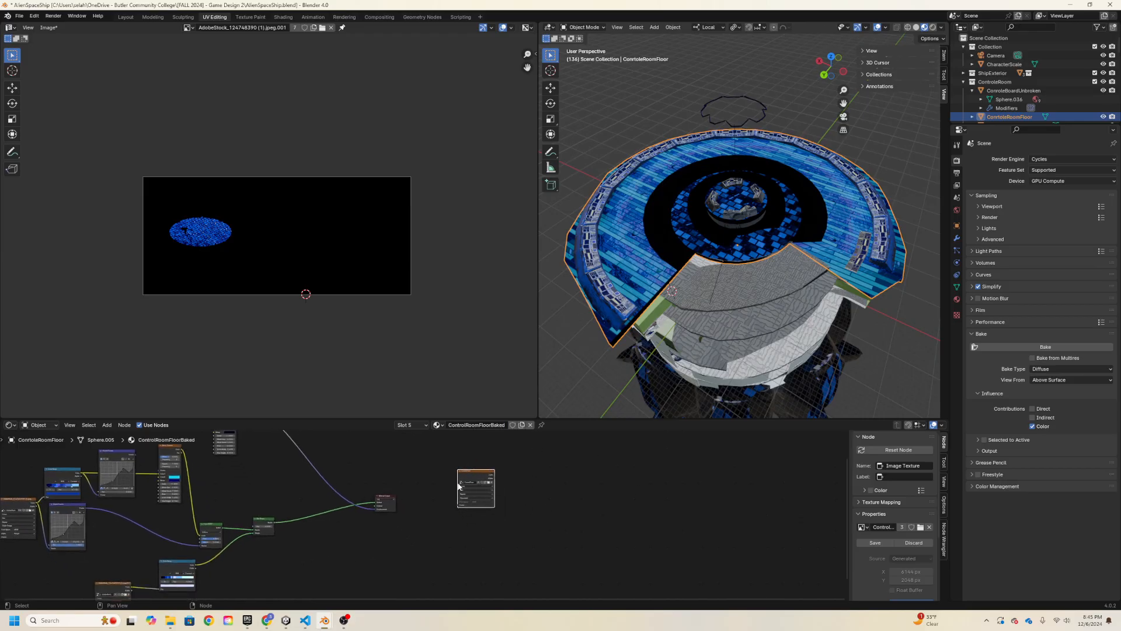
click(188, 28)
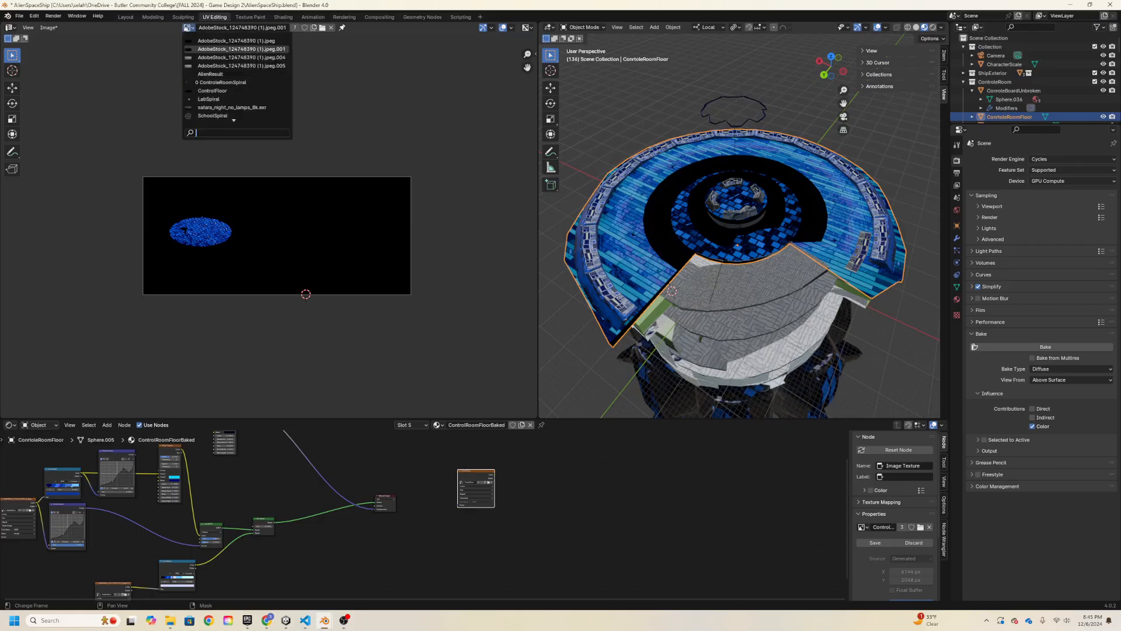
scroll(216, 105, down, 6)
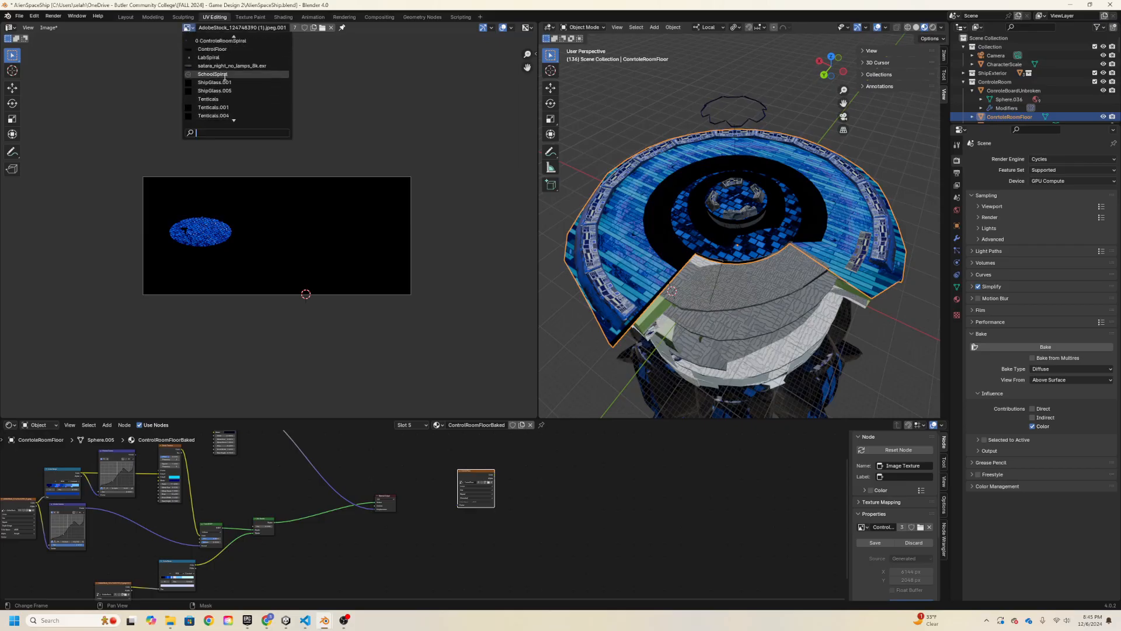
scroll(221, 100, up, 7)
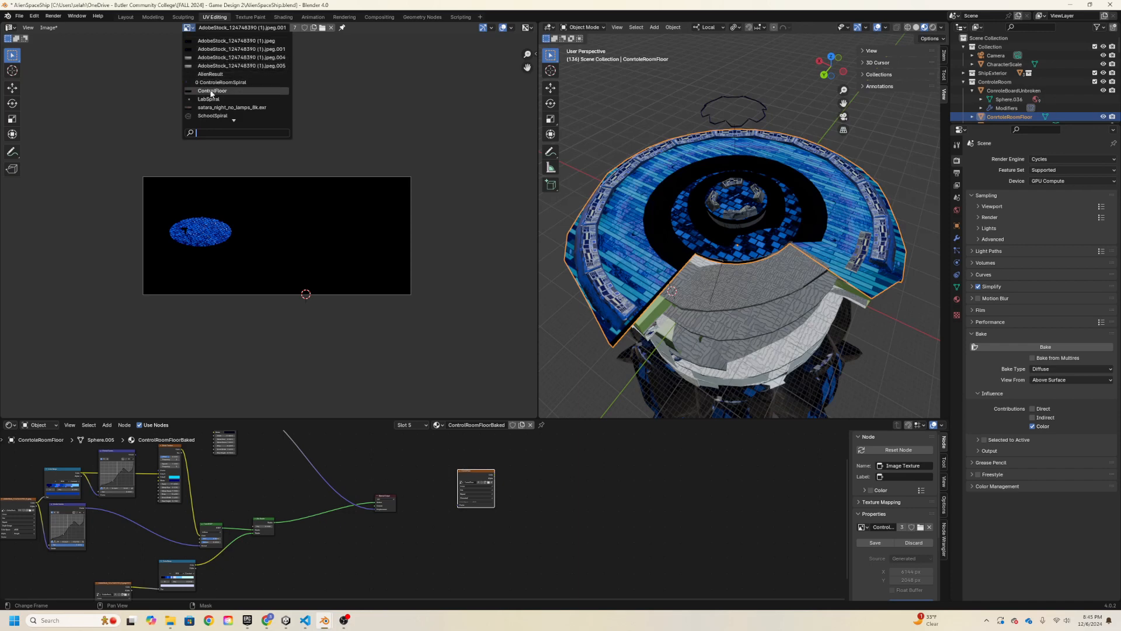
click(212, 91)
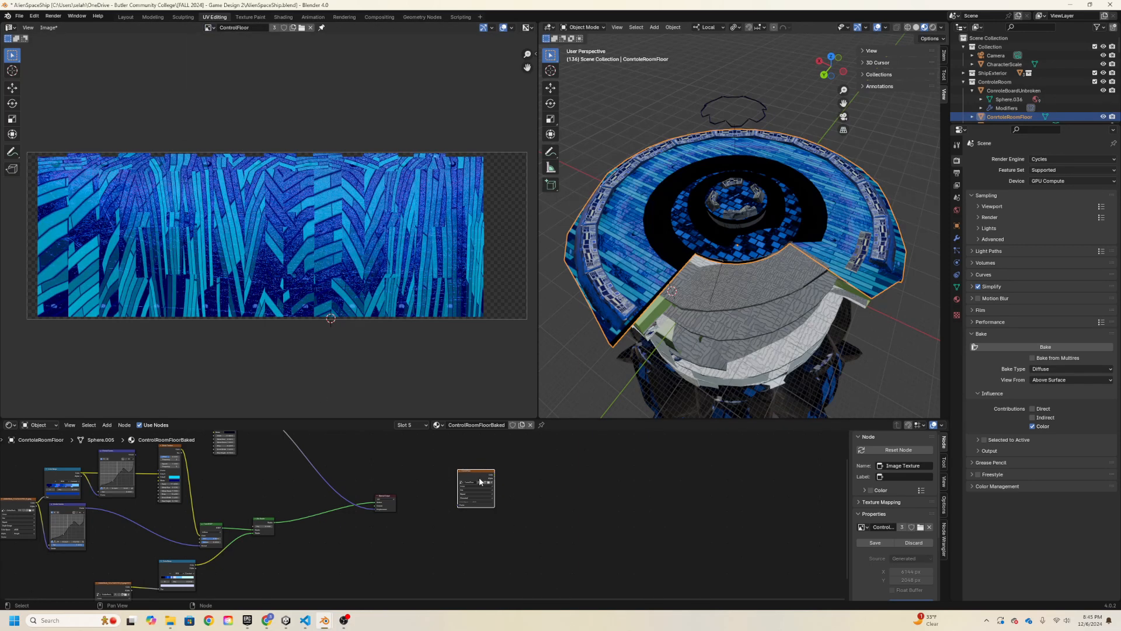
scroll(894, 503, down, 3)
click(885, 473)
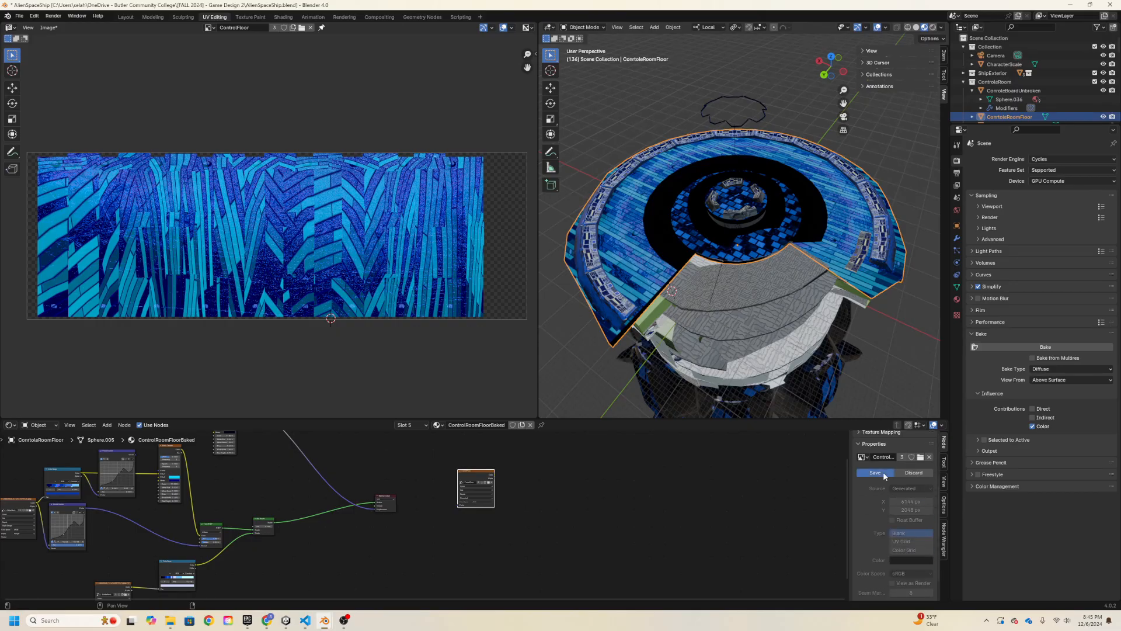
click(492, 478)
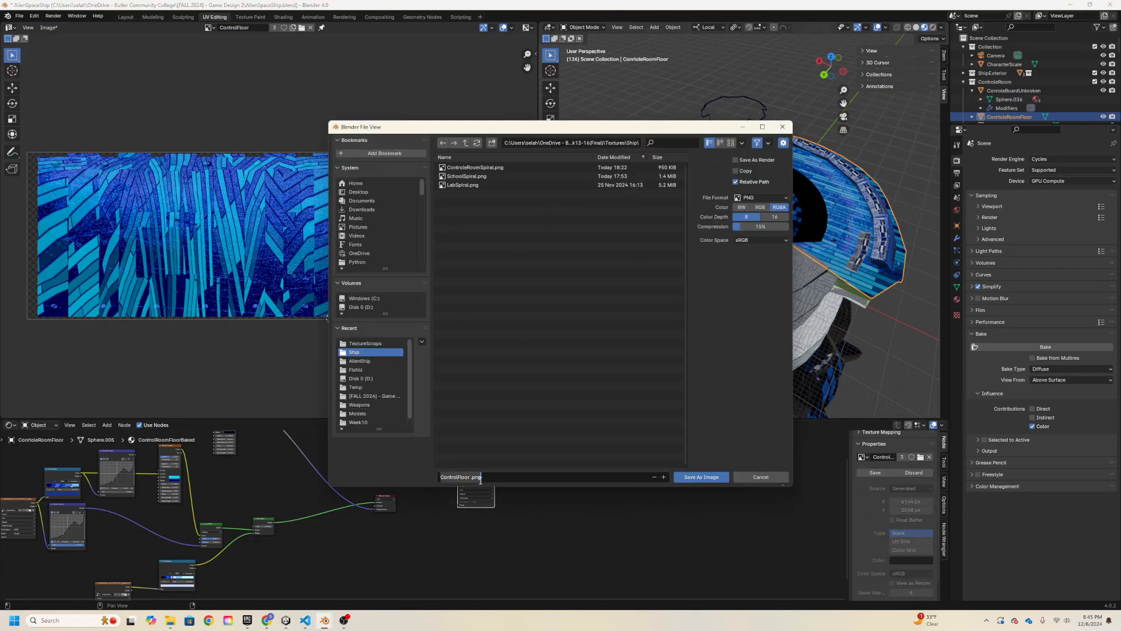
click(472, 477)
key(Delete)
scroll(374, 354, down, 1)
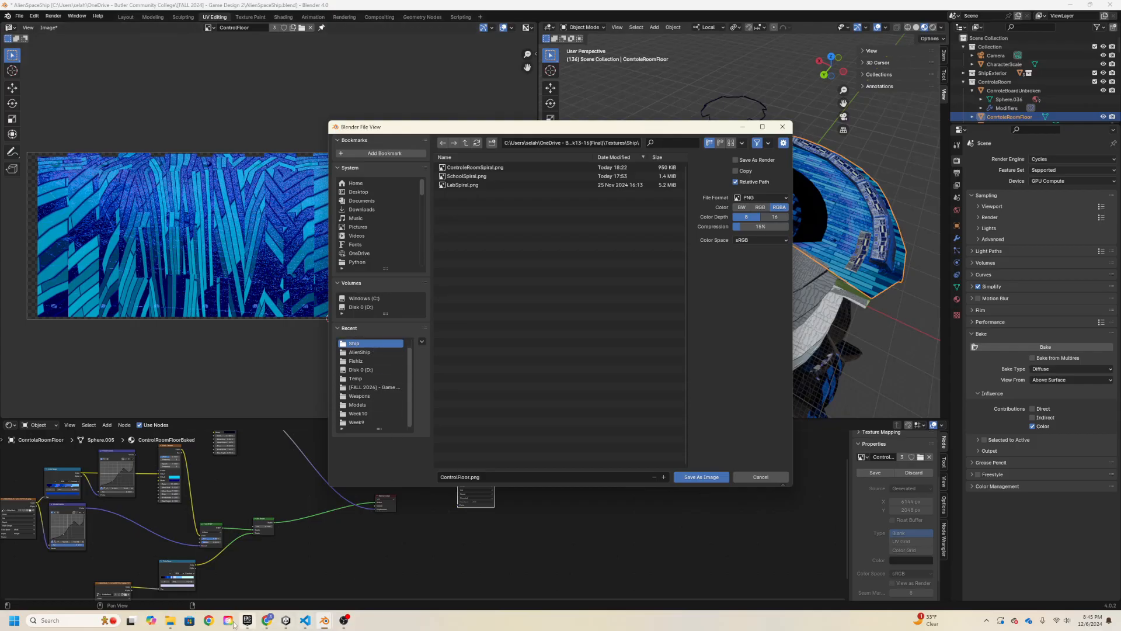
- Switch to File Explorer and examine the contents of the TextureScraps, Textures and Ship folders under Week13-16(Final)
click(170, 620)
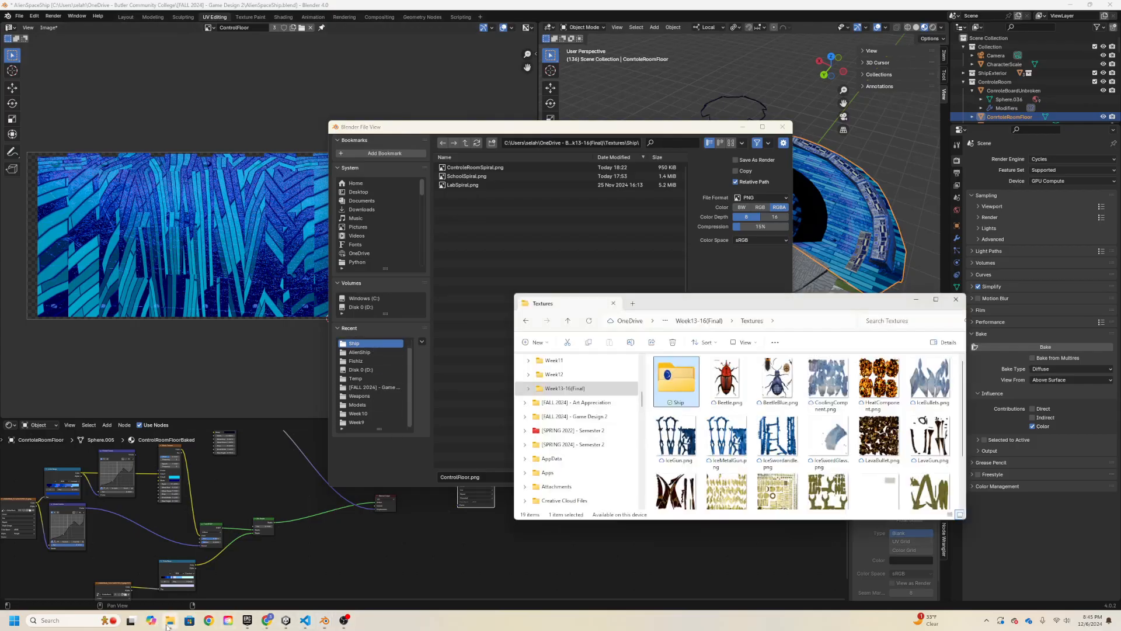
click(596, 391)
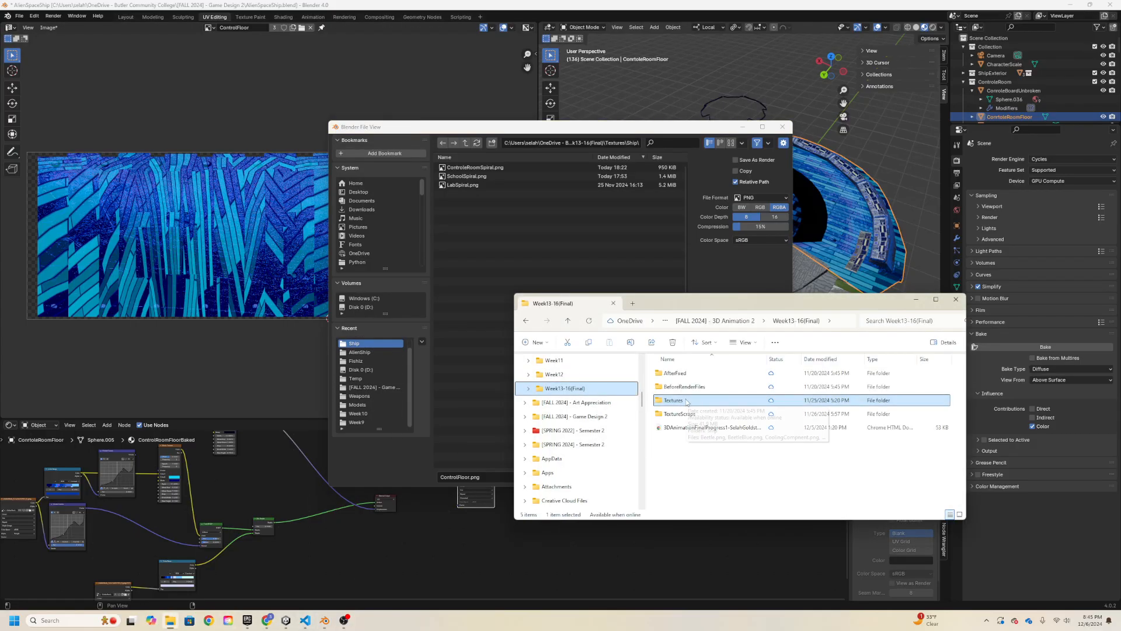
double_click(675, 414)
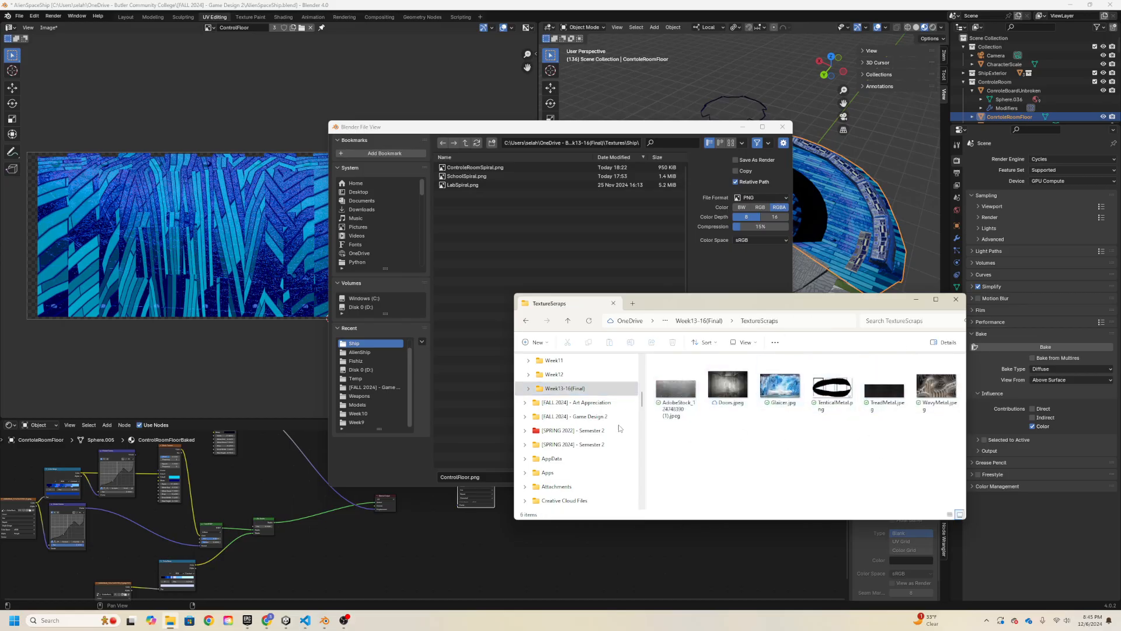
click(526, 321)
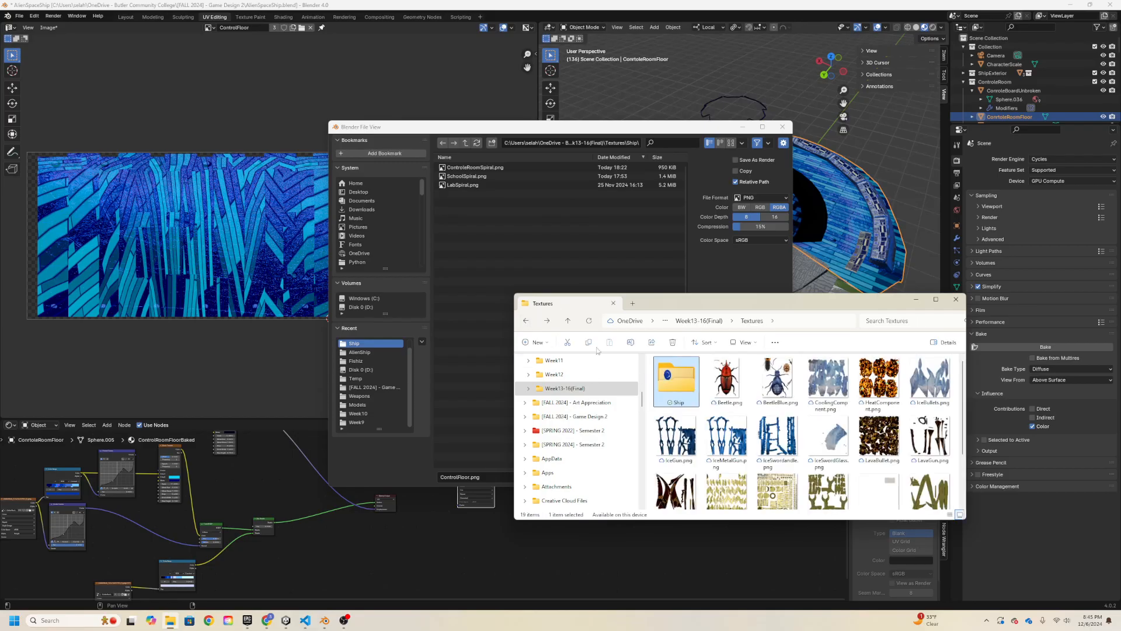
double_click(680, 400)
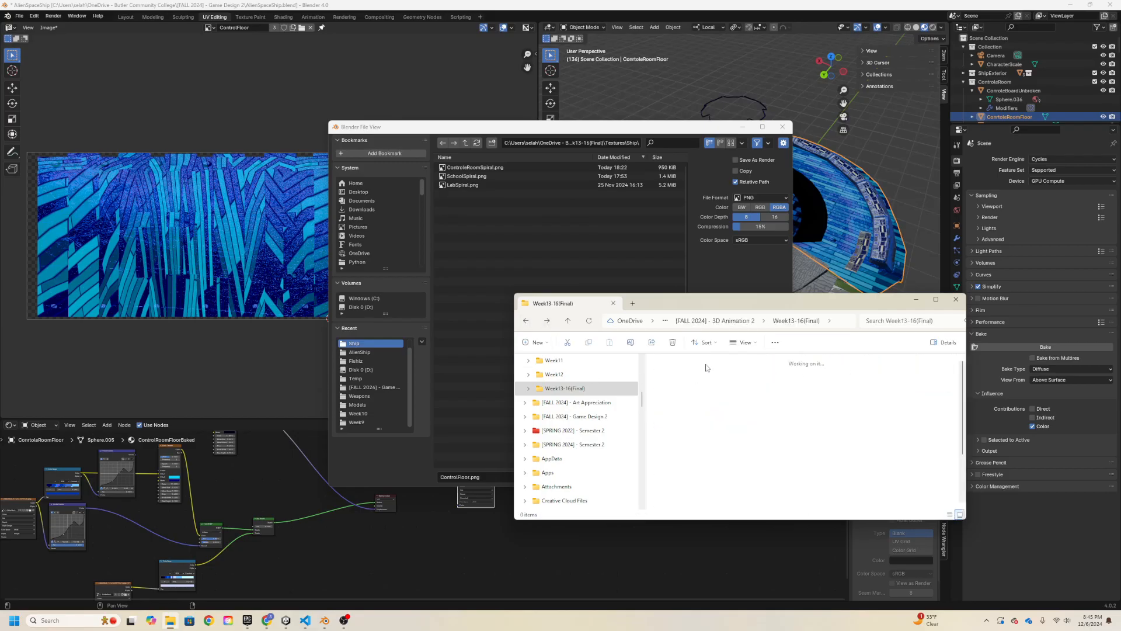
scroll(841, 457, down, 2)
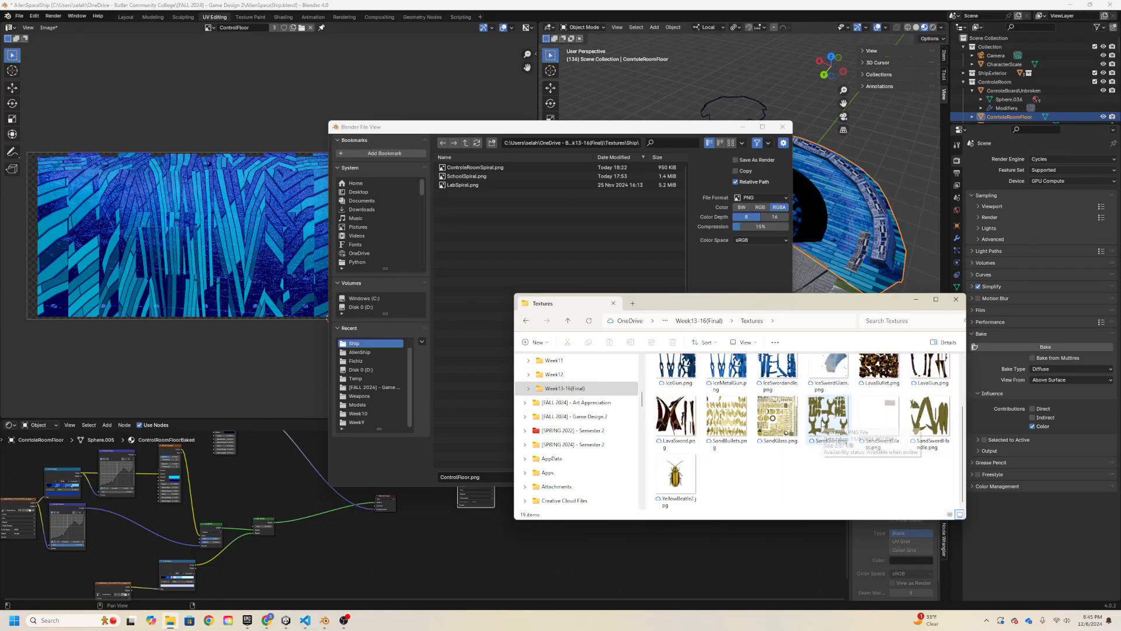
scroll(841, 457, up, 2)
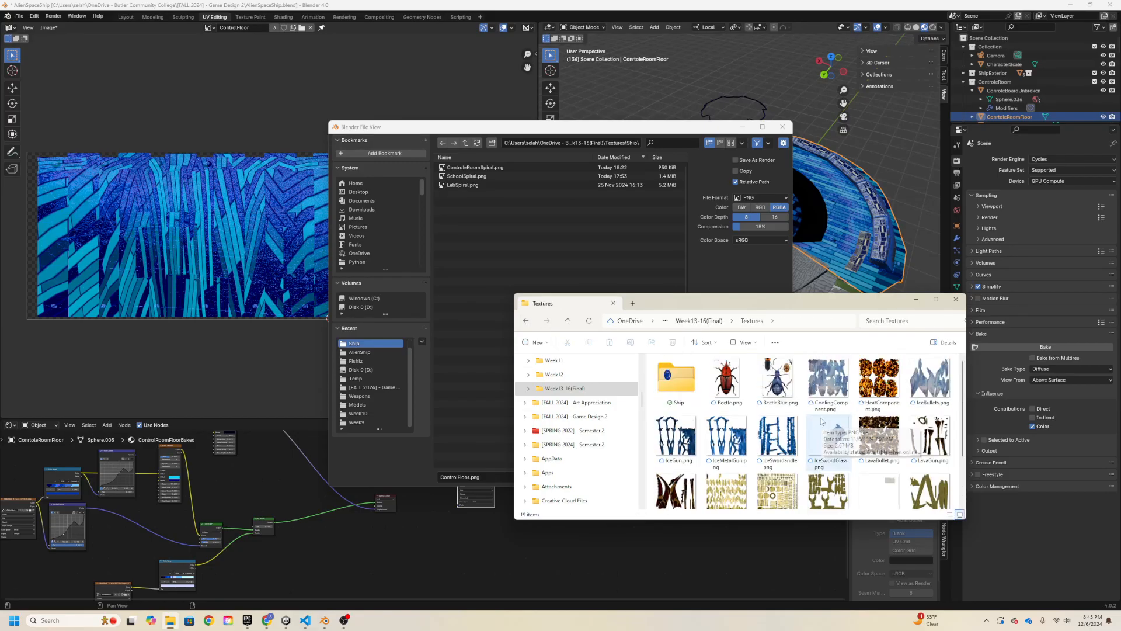
double_click(677, 378)
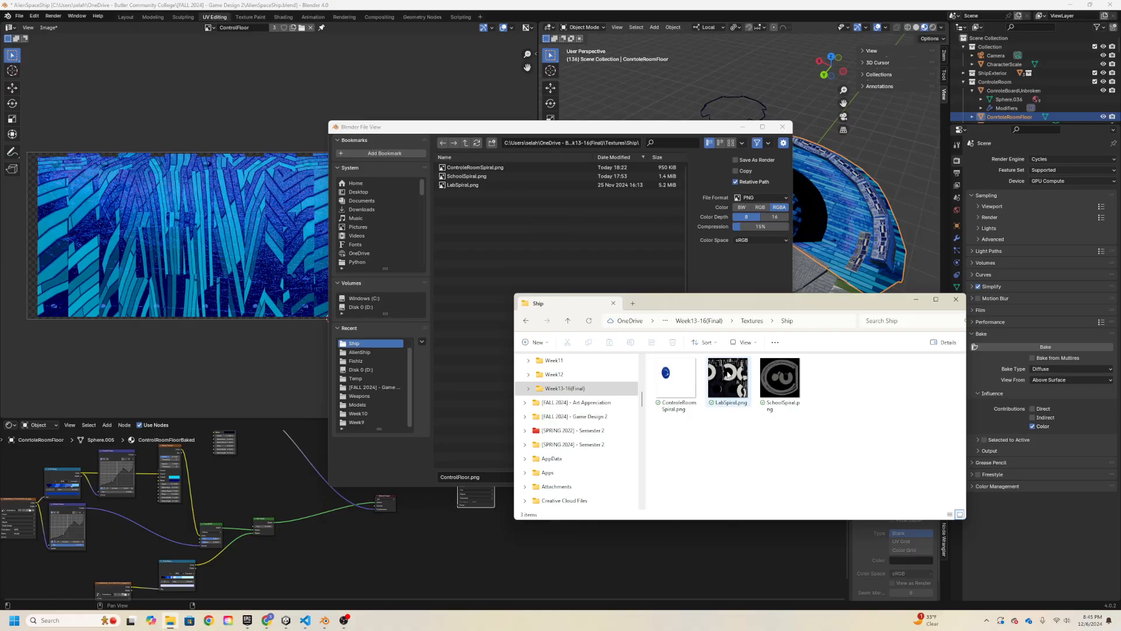
- Save the ControlFloor node's image as a PNG in the Textures\Ship folder, restarting the save from the Image Texture node's properties
click(783, 127)
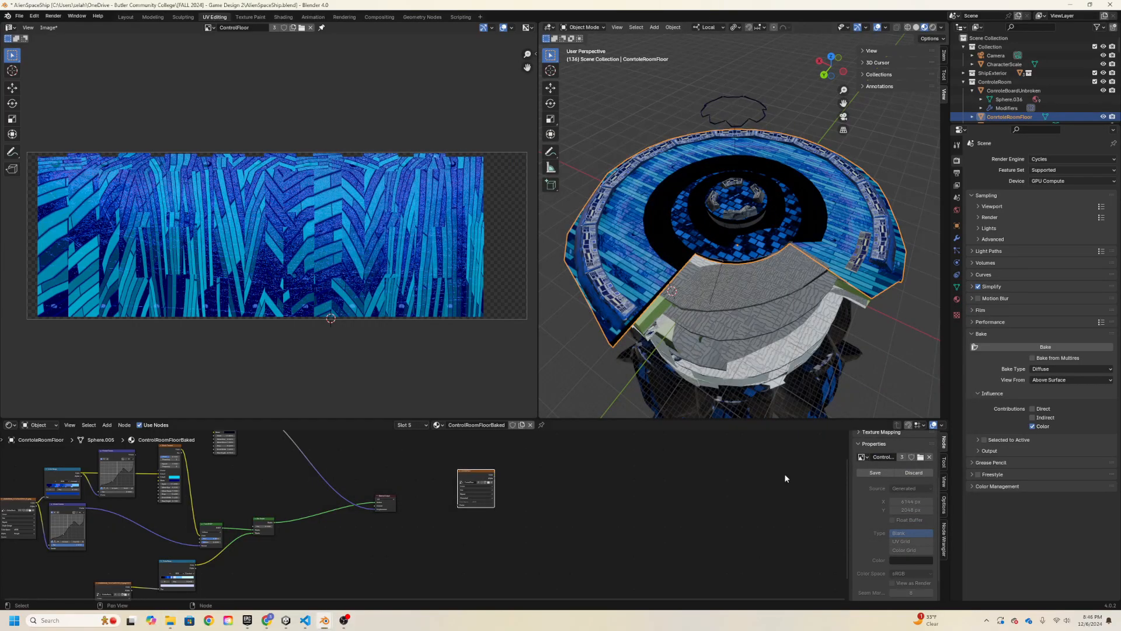
click(875, 472)
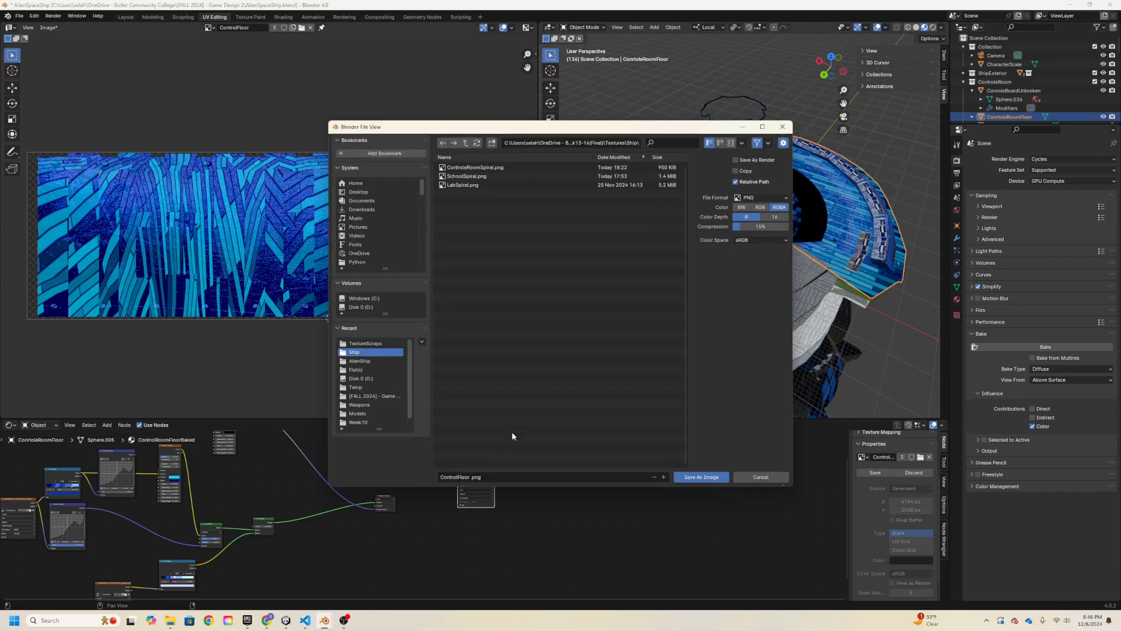
click(706, 478)
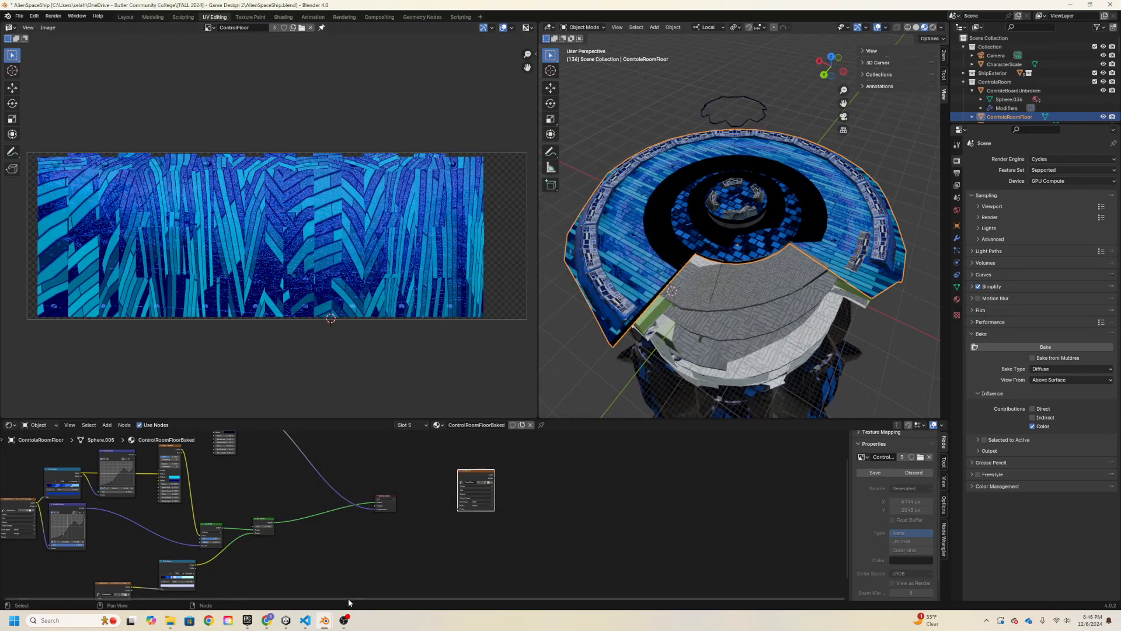
click(347, 619)
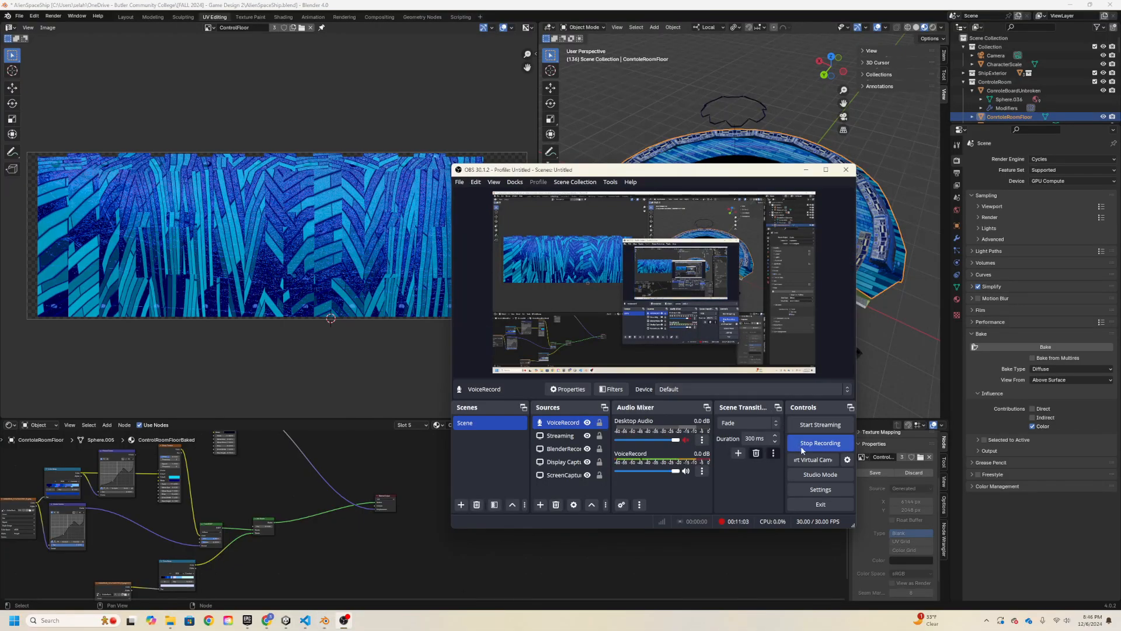